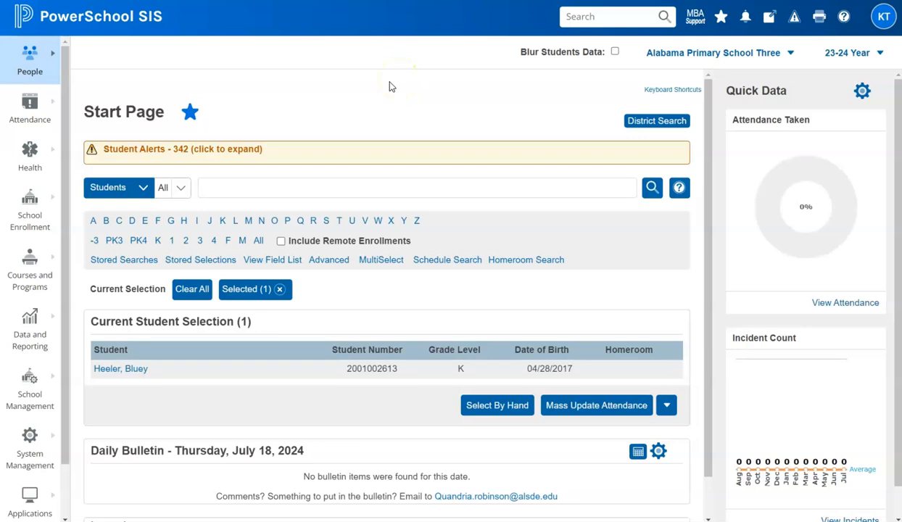
Open the school's Meeting Attendance page for 07/18/2024
click(26, 108)
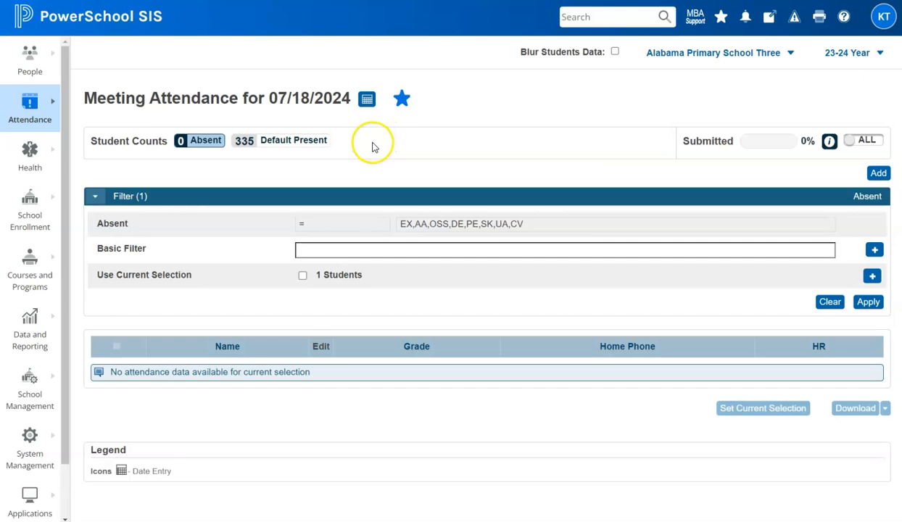
click(191, 147)
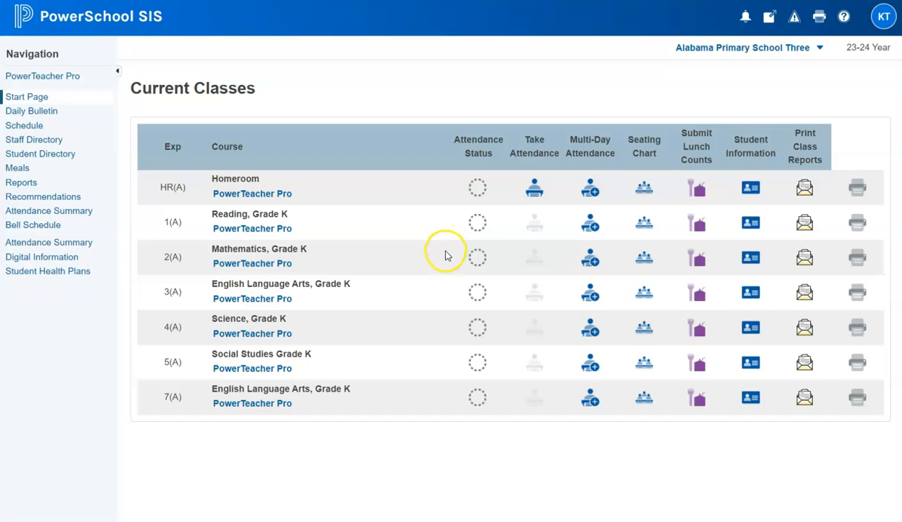
Mark the first, third, fifth, seventh and eighth Homeroom students UA (Unexcused Absence) for Thursday 7/18 and submit the attendance
click(535, 198)
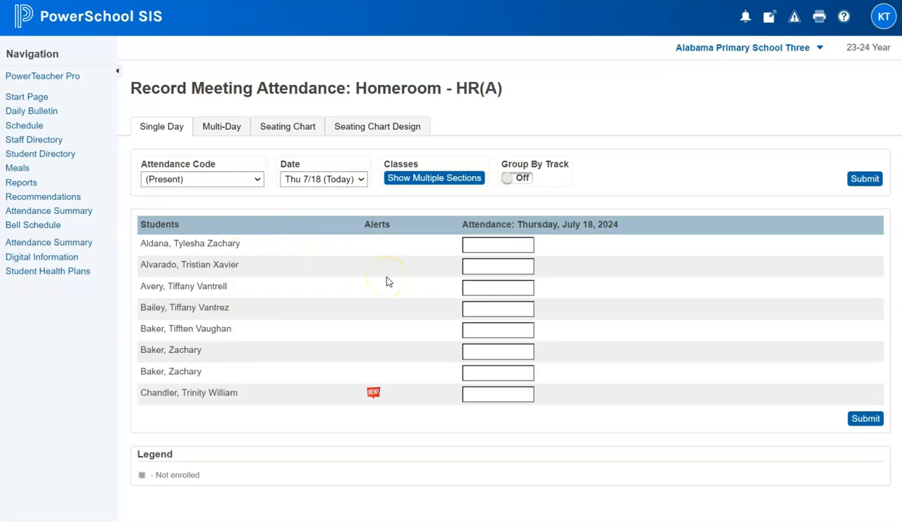
click(213, 180)
click(203, 205)
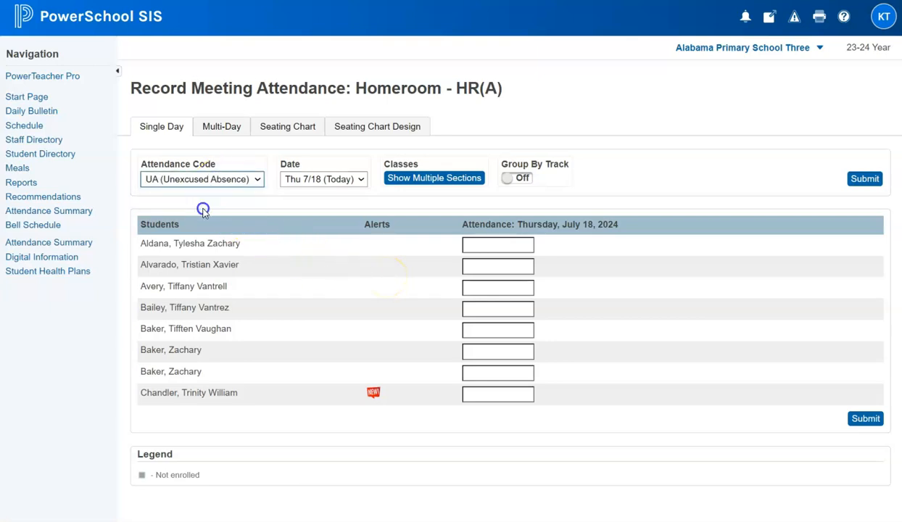
click(507, 245)
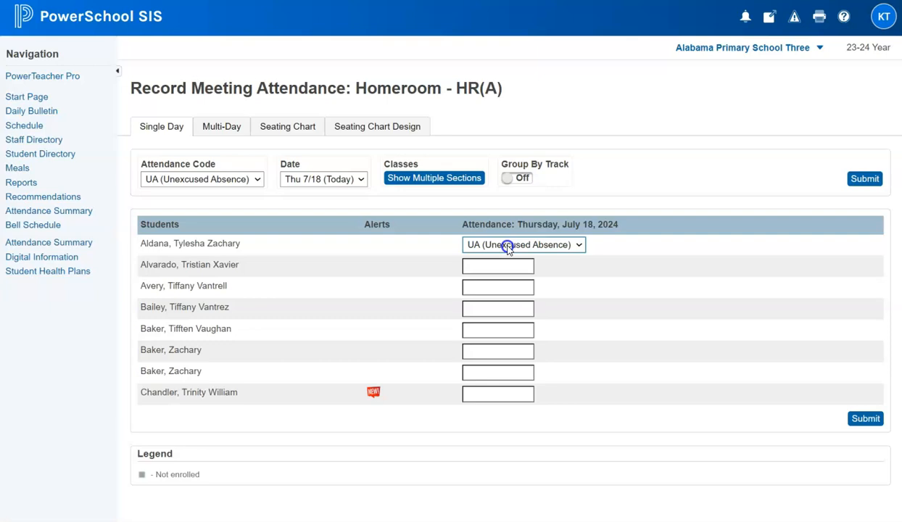
click(483, 289)
click(479, 332)
click(479, 373)
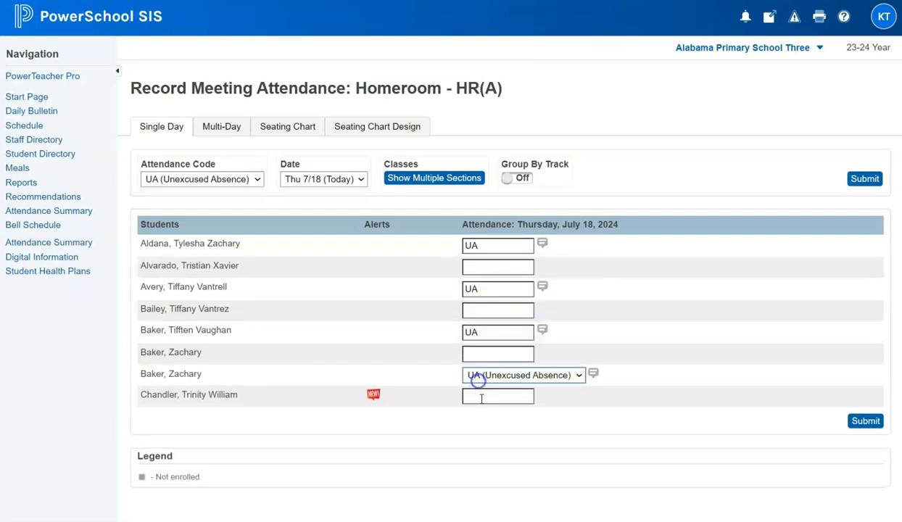
click(483, 398)
click(689, 359)
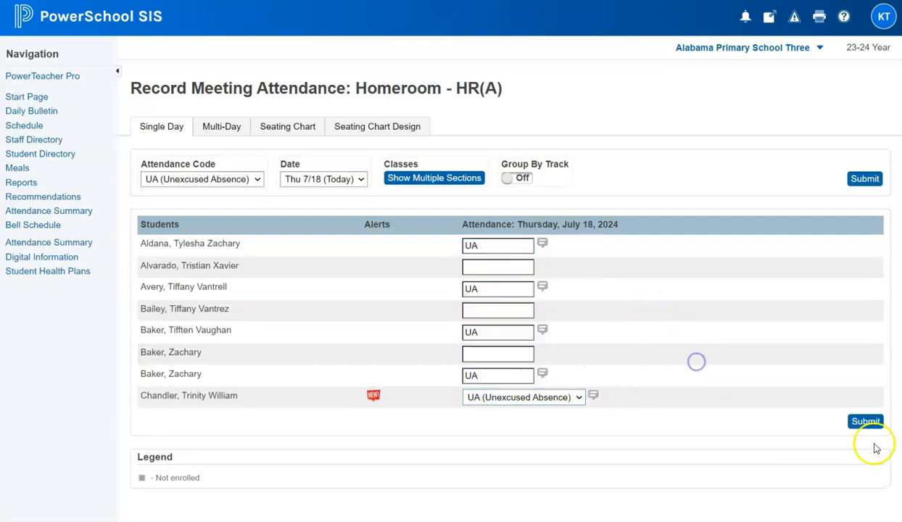
click(866, 422)
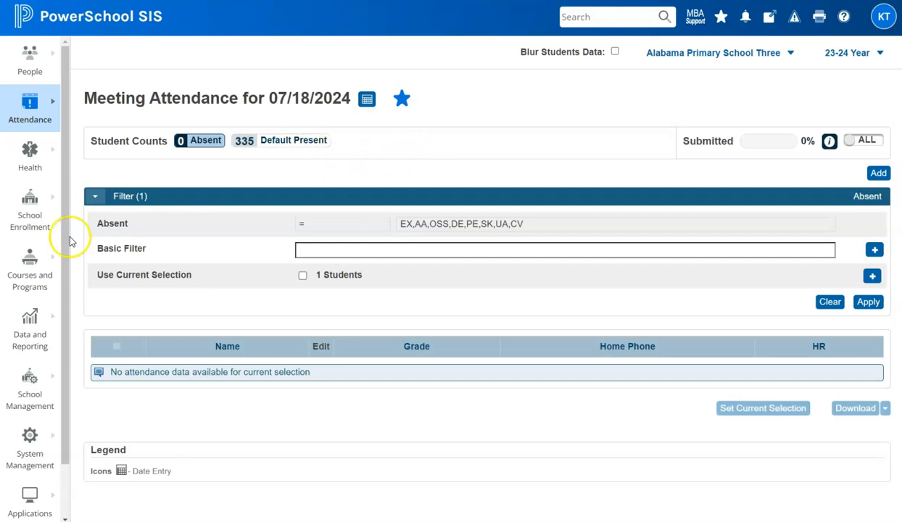
Reload the Meeting Attendance page to check the absences submitted for 07/18/2024
click(33, 107)
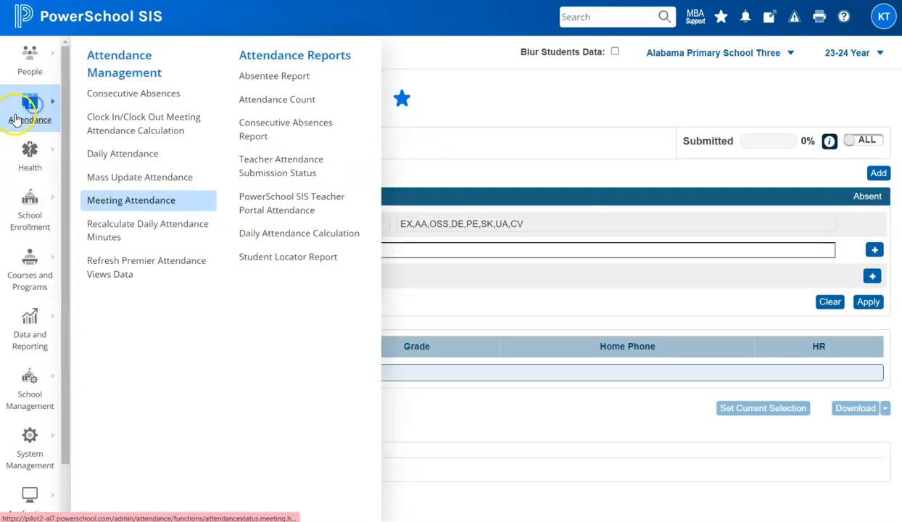
click(189, 207)
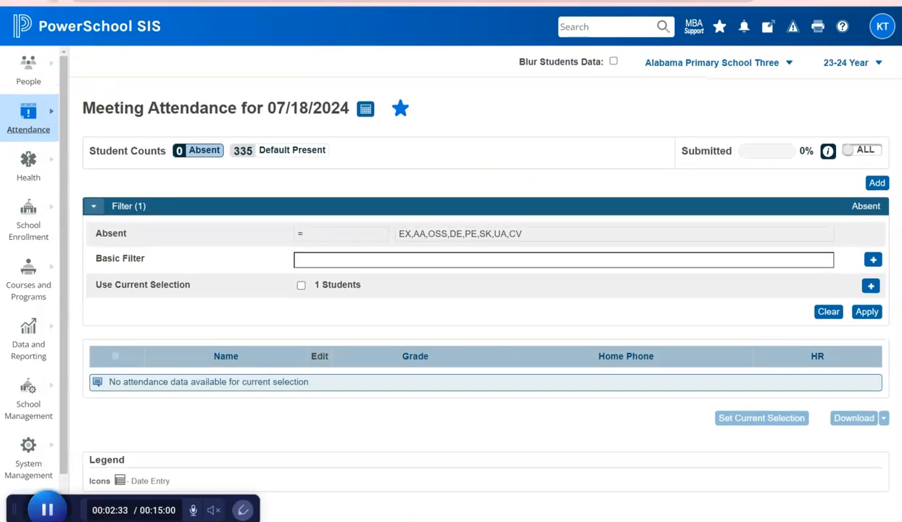
click(2, 4)
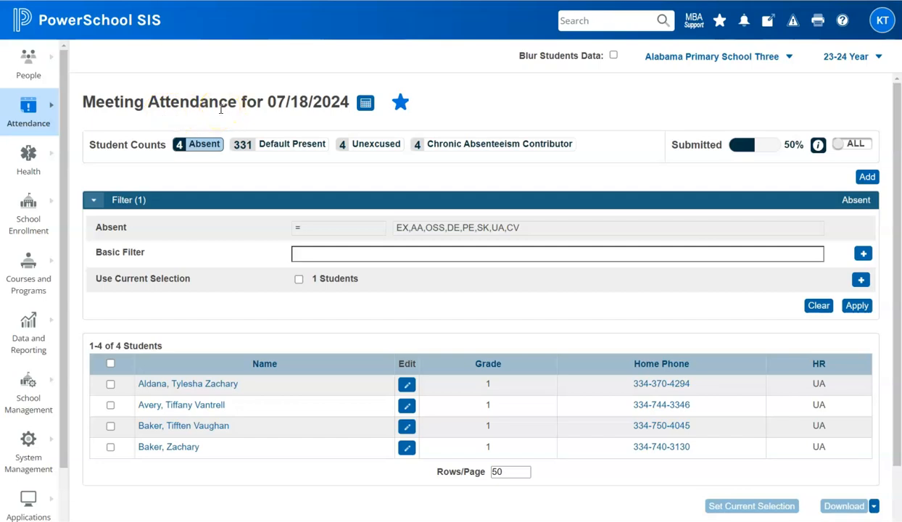
View the Daily Attendance page for 07/18/2024 and return to Meeting Attendance
click(17, 115)
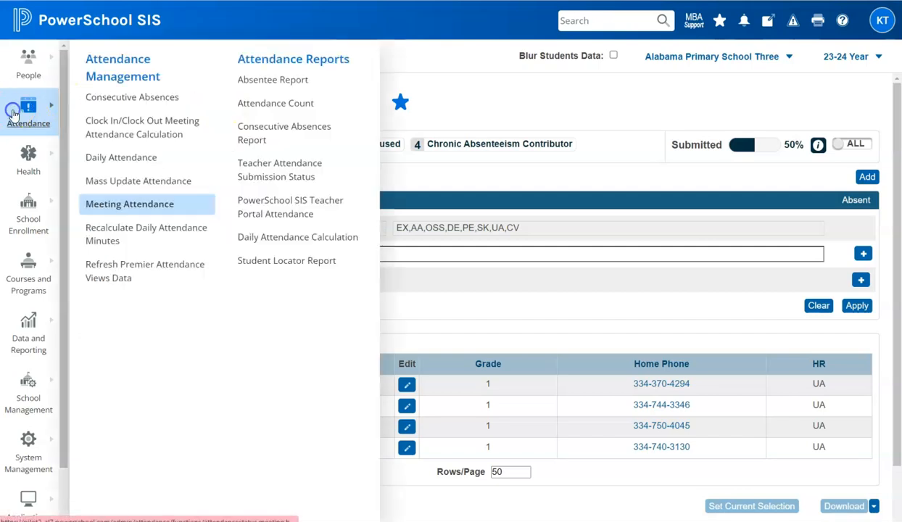
click(110, 161)
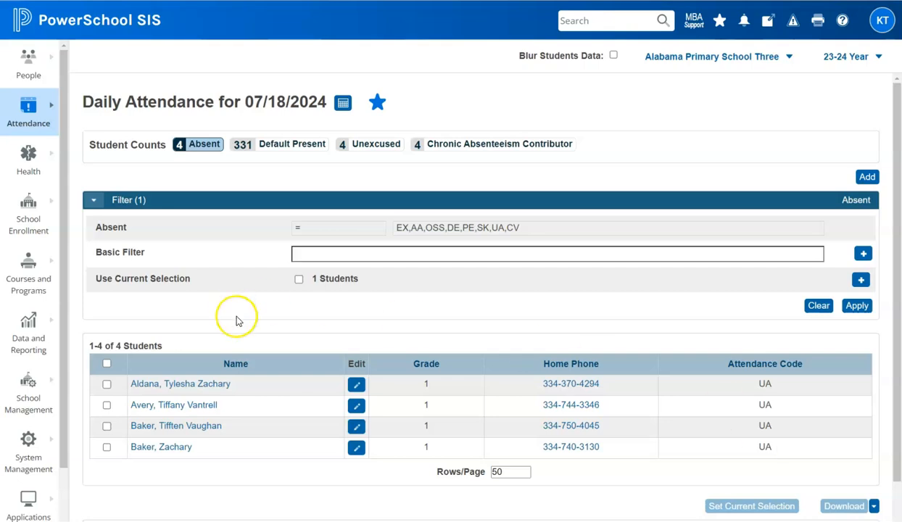
click(35, 118)
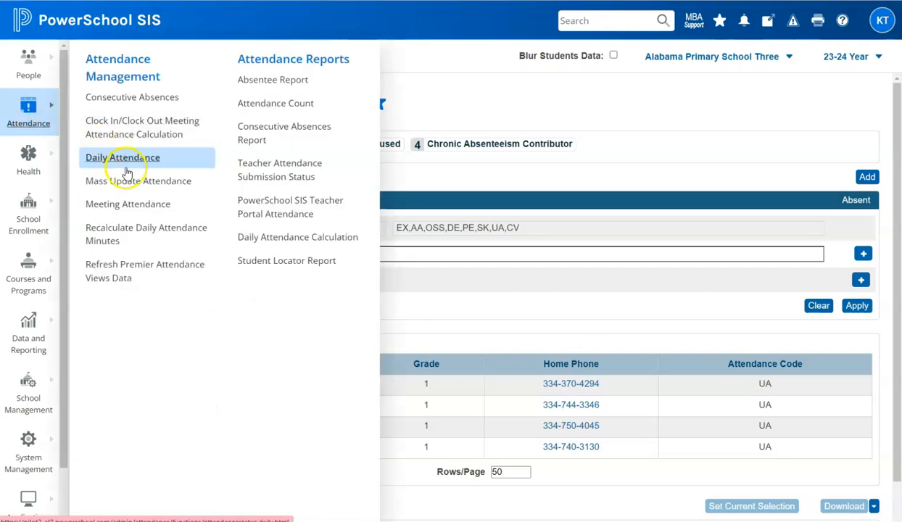
click(126, 204)
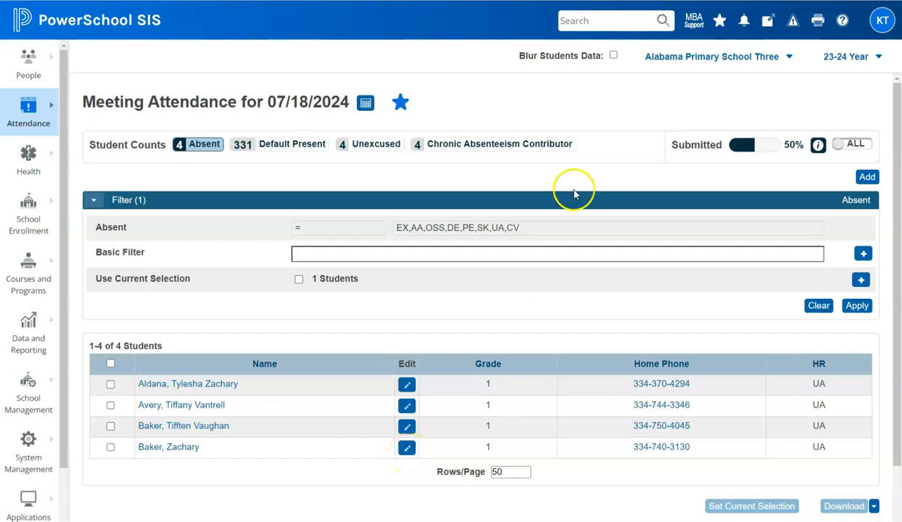
Search for the student by last name, open the third match's attendance record and close its Quick Contacts
click(582, 25)
text(baker)
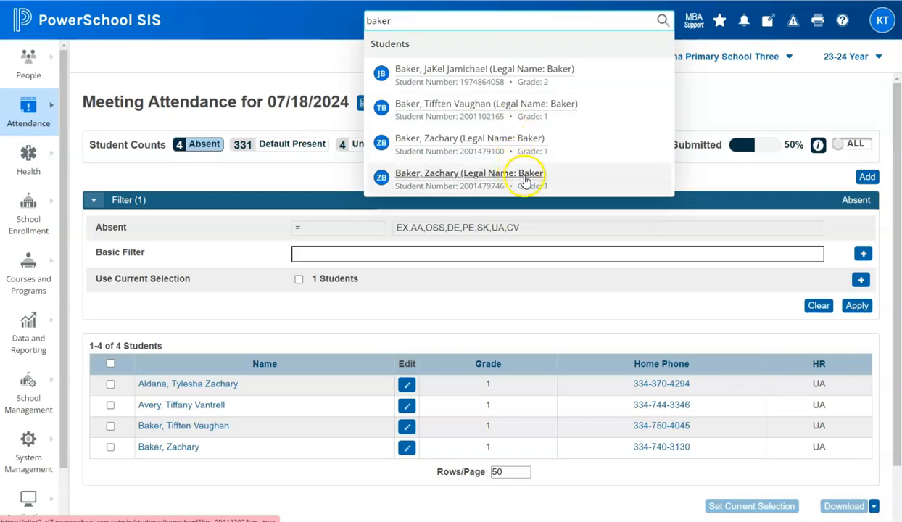
click(511, 148)
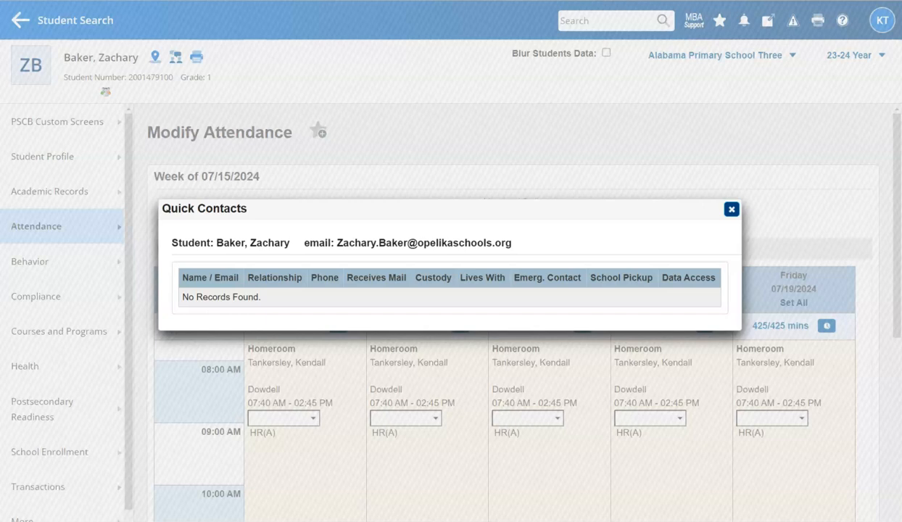
click(732, 211)
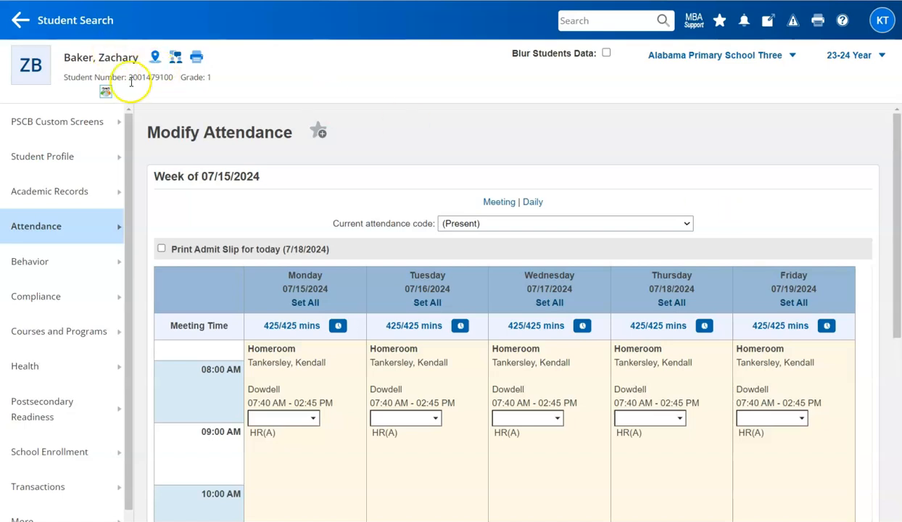
click(84, 157)
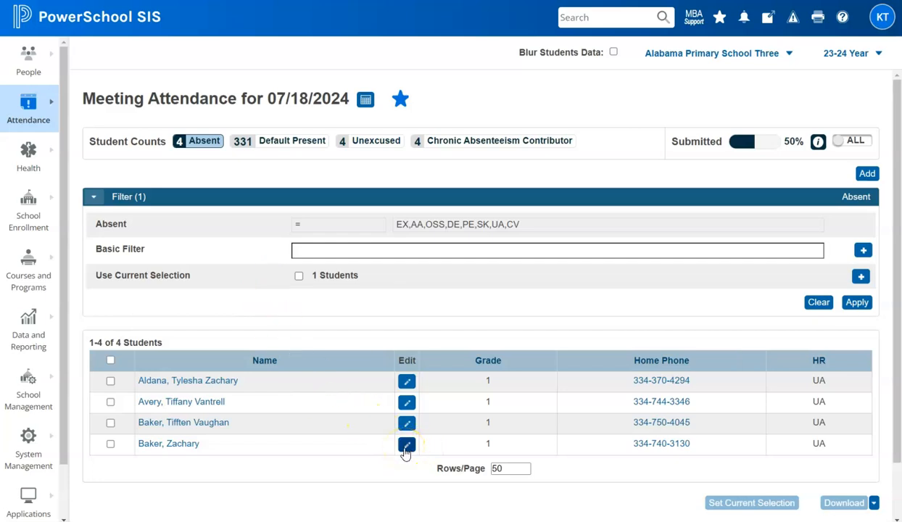
Edit the last listed absent student's attendance and enter a Clock In time of 08:30 AM
click(405, 448)
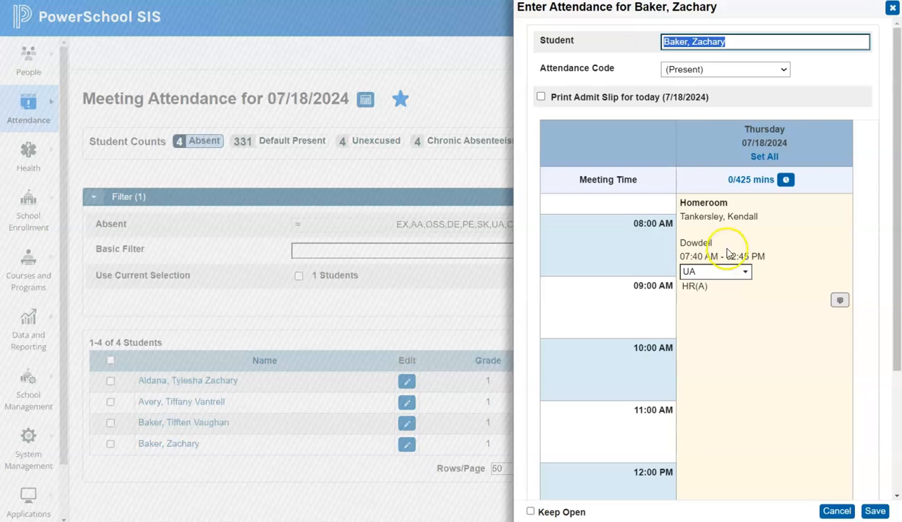
click(784, 182)
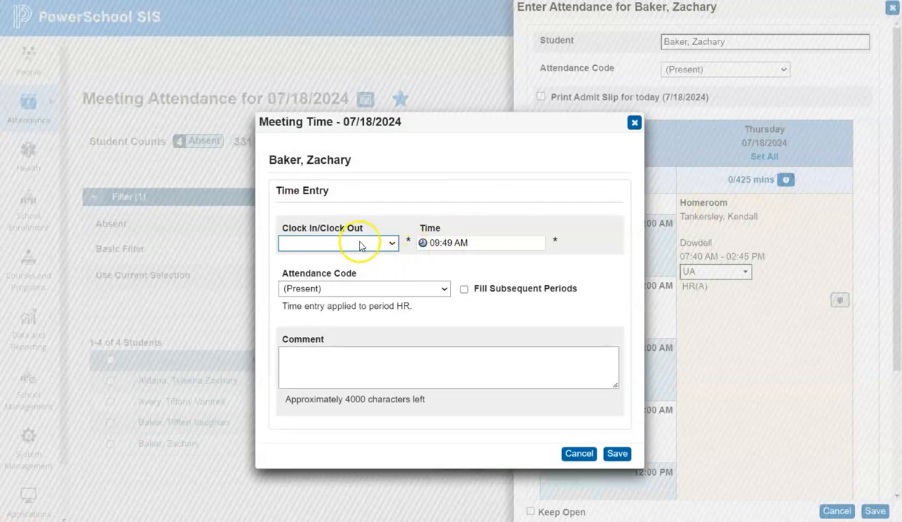
click(359, 245)
click(342, 264)
click(433, 244)
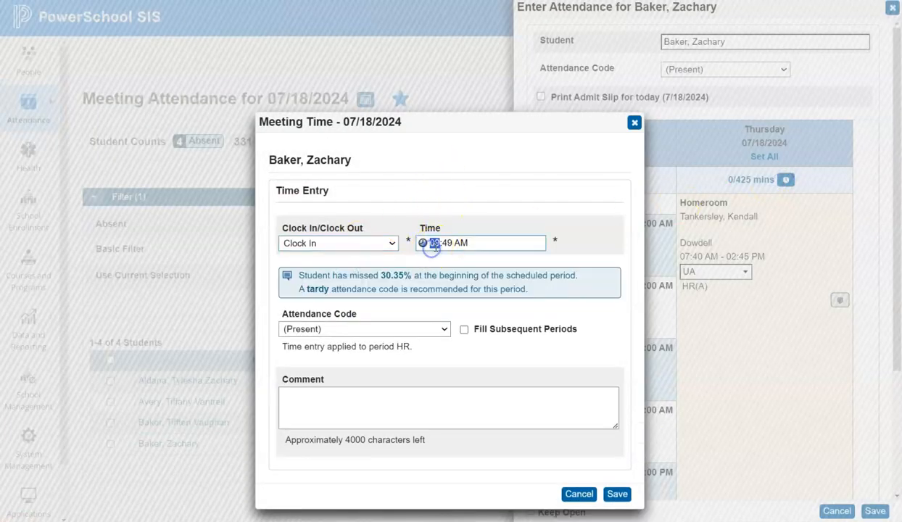
key(Down)
click(446, 243)
text(30)
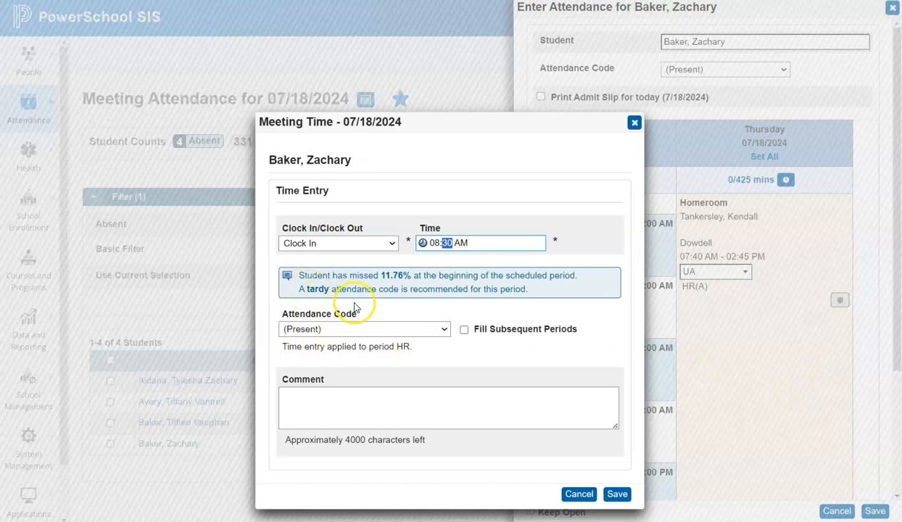
Set the time entry's attendance code to TE (Tardy Excused) and add the comment "Doctor Note"
click(346, 332)
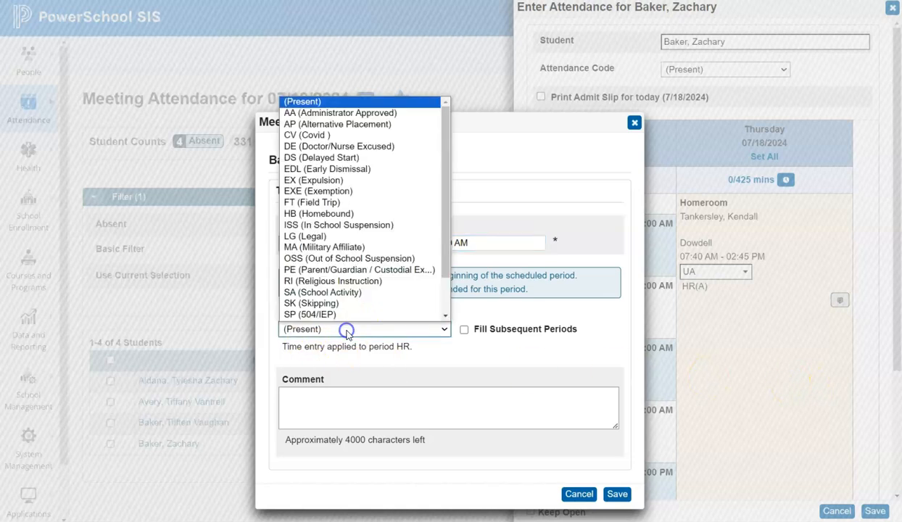
scroll(321, 243, down, 1)
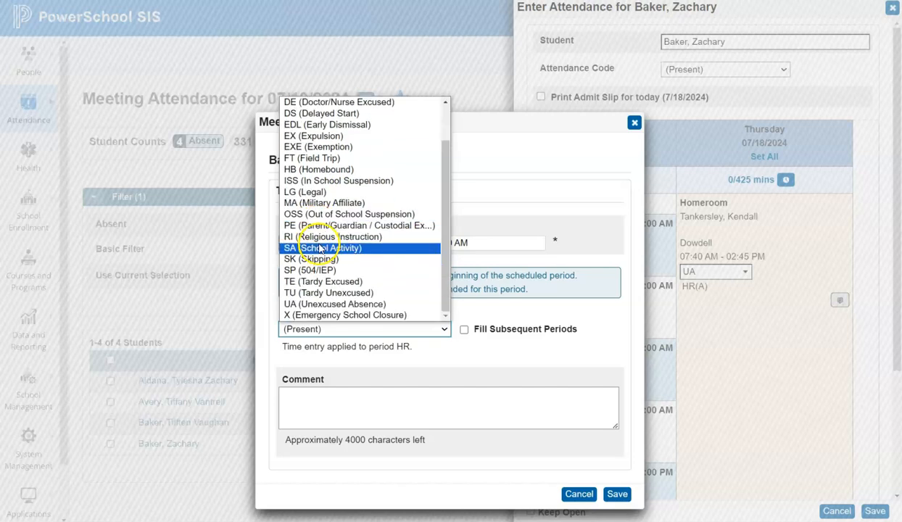
click(330, 282)
click(306, 405)
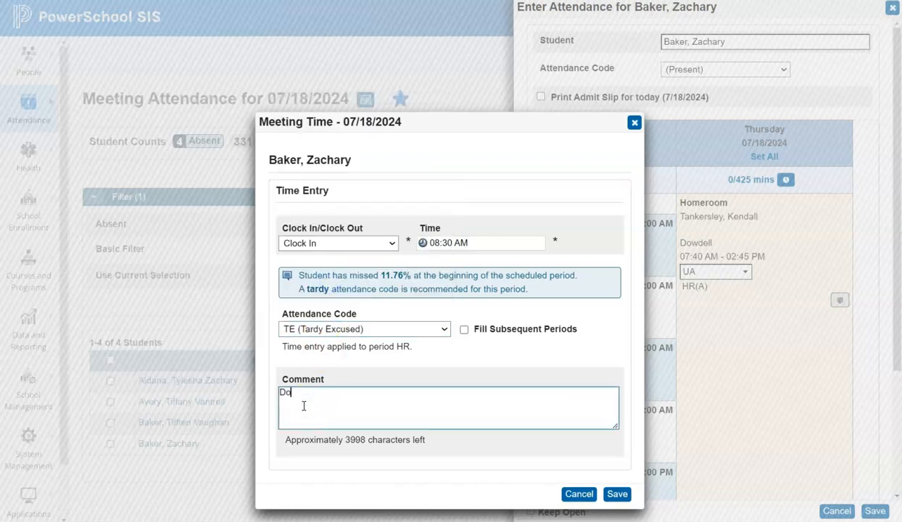
text(Doctor Note)
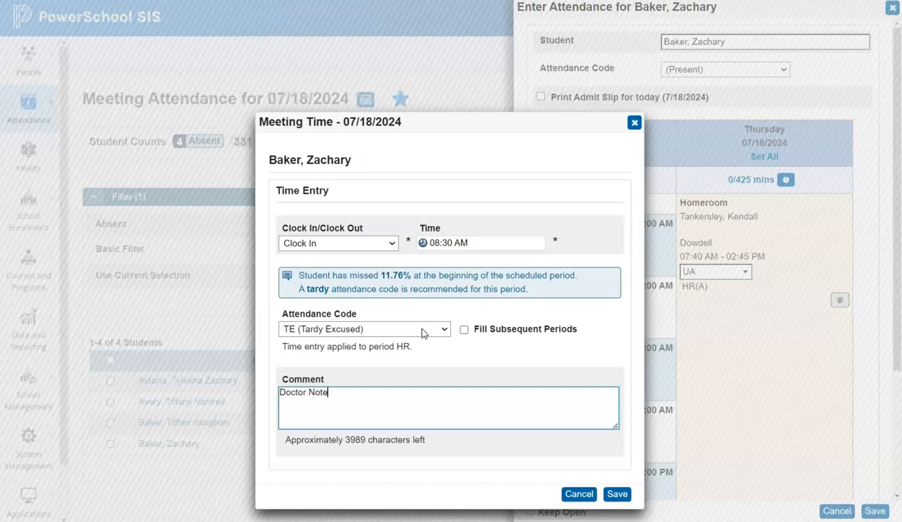
drag(298, 289, 329, 287)
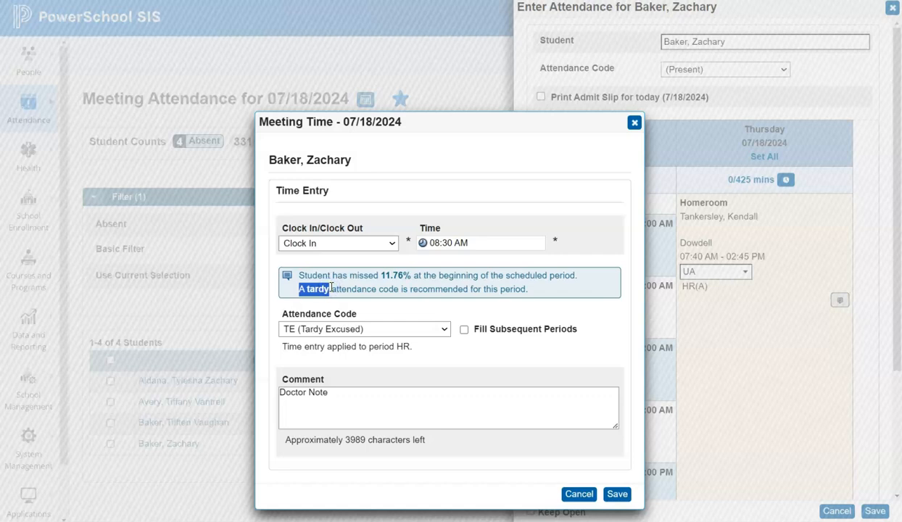
click(333, 291)
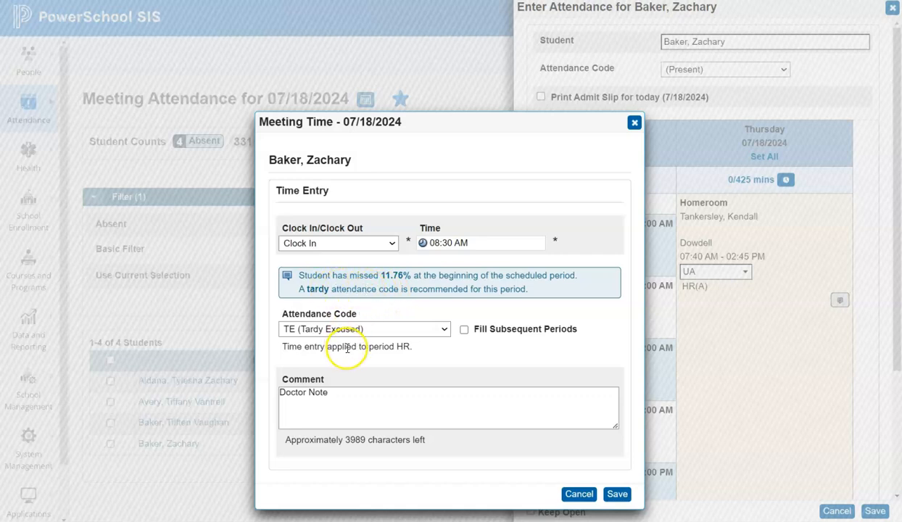
Save the time entry and the student's attendance, and submit the daily attendance code calculation
click(617, 493)
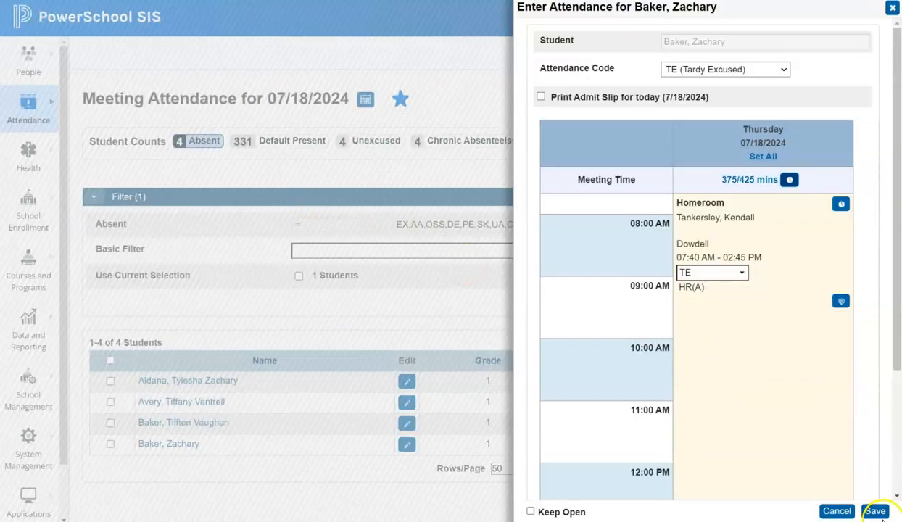
click(874, 511)
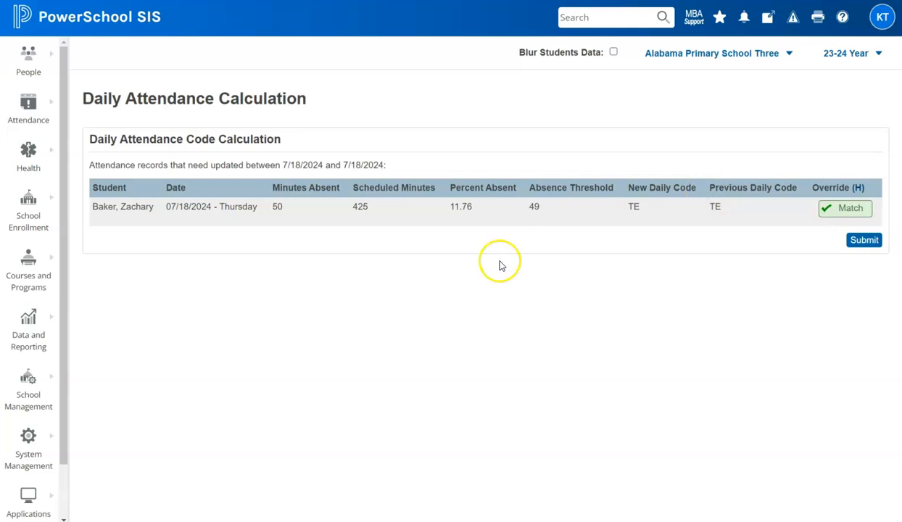
click(860, 246)
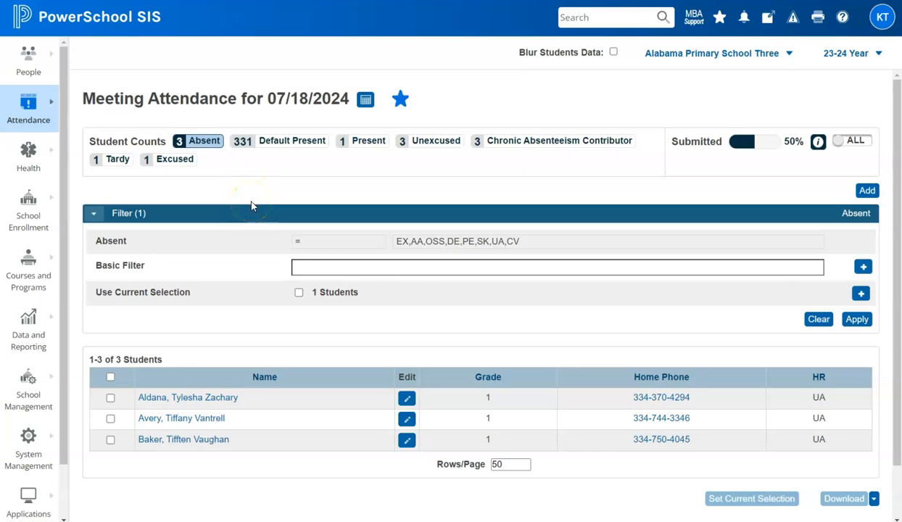
Filter the Meeting Attendance list to tardy students and return it to absent students
click(113, 159)
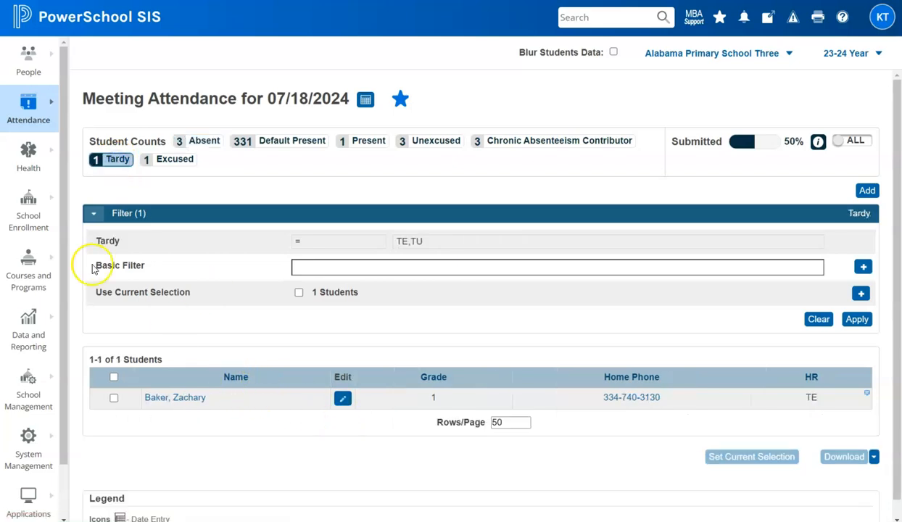
click(199, 141)
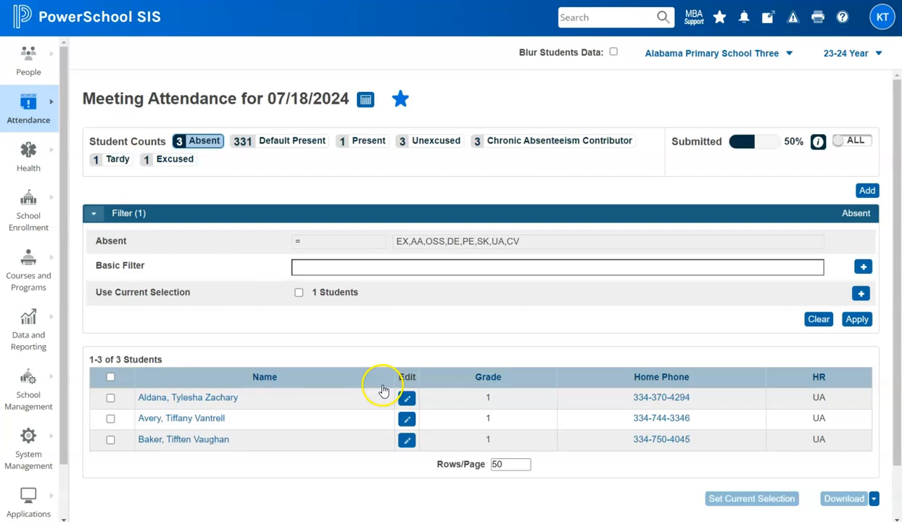
Open Daily Attendance for 07/18/2024 and filter the list to tardy students
click(38, 120)
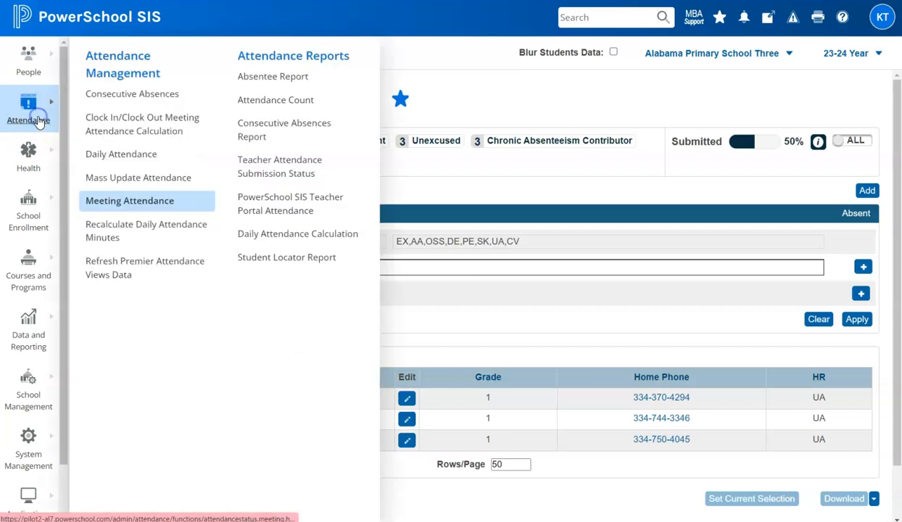
click(106, 161)
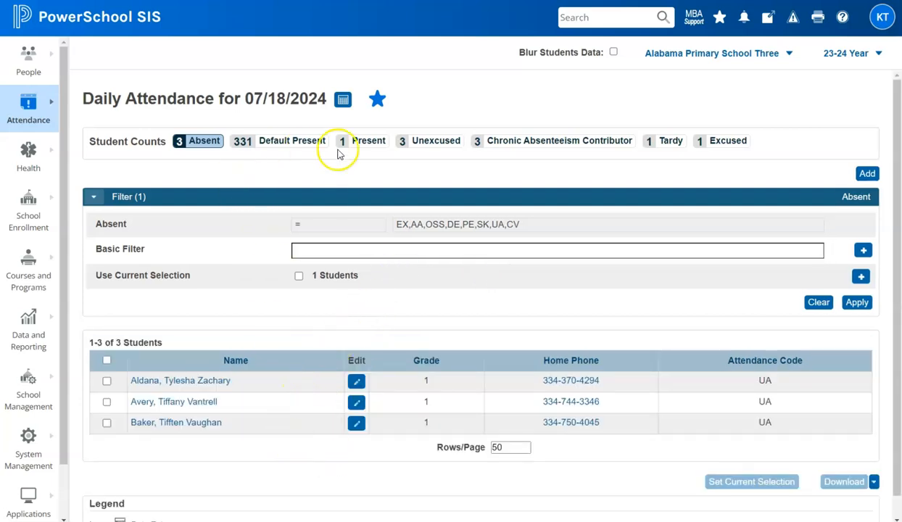
click(664, 145)
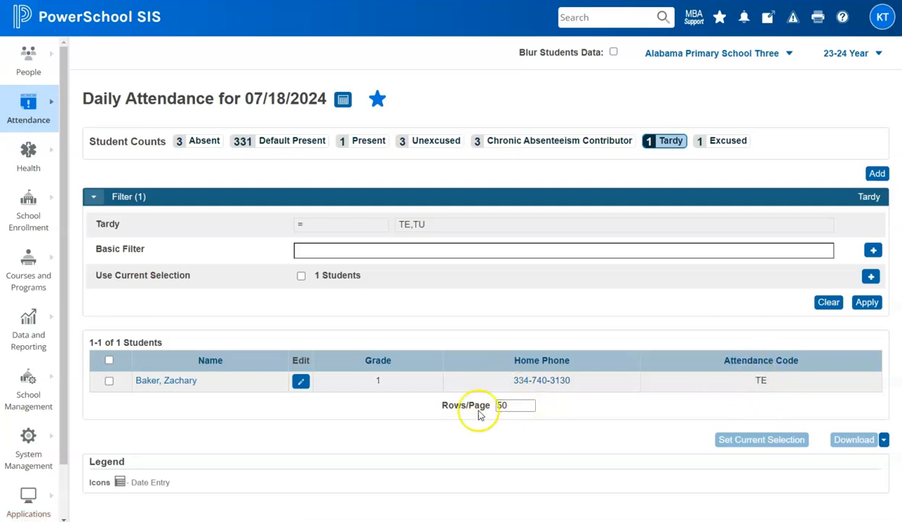
Return to Meeting Attendance and add an attendance entry for the kindergarten student, finding the student by the start of the surname
click(28, 109)
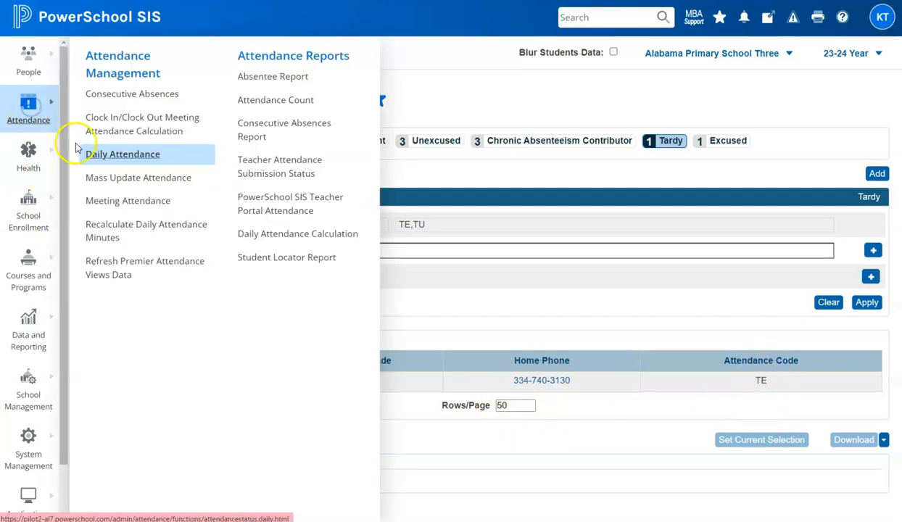
click(108, 201)
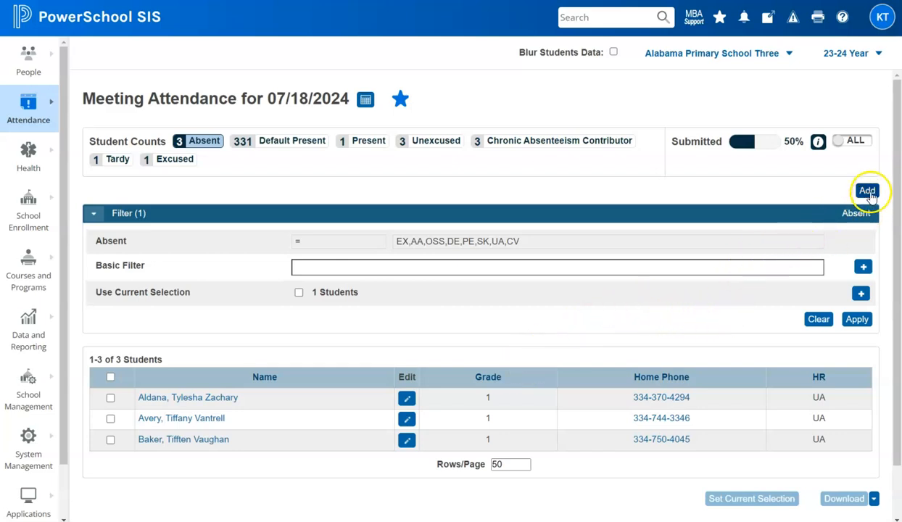
click(867, 191)
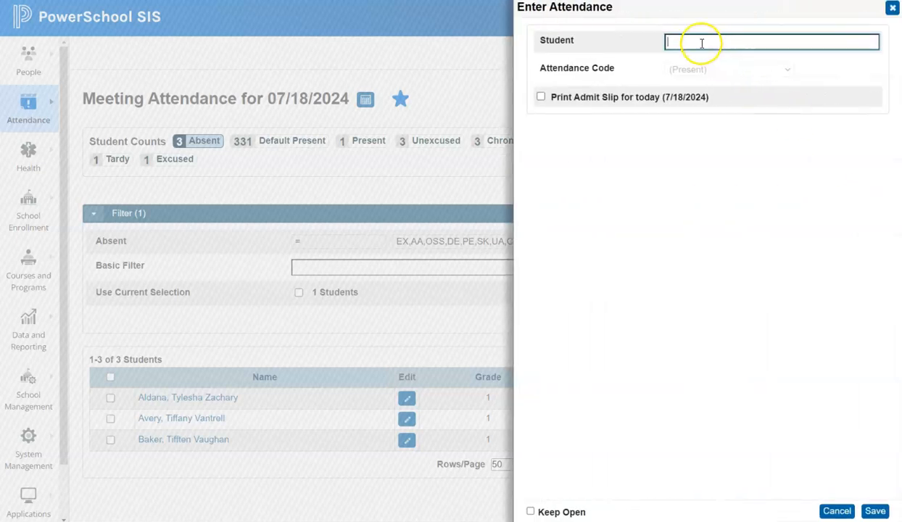
text(hee)
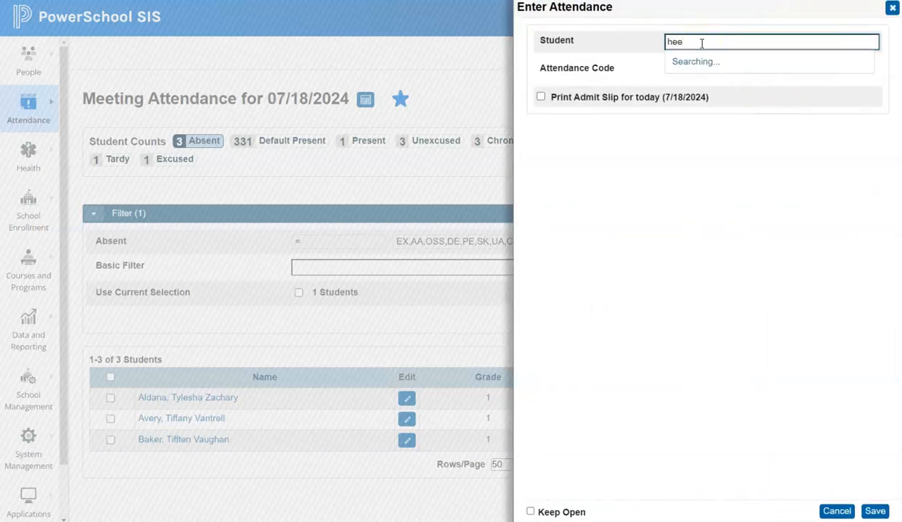
click(644, 64)
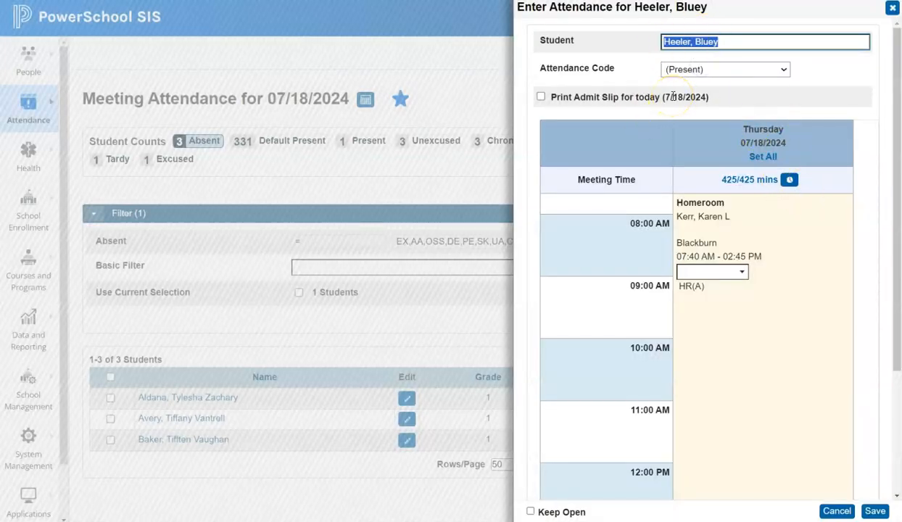
Create a Clock Out time entry for the student on 07/18/2024
click(790, 181)
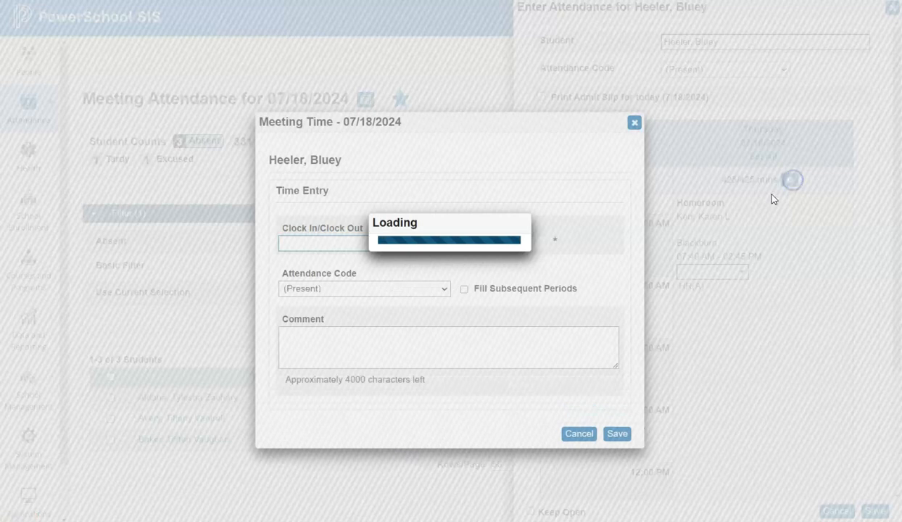
click(315, 242)
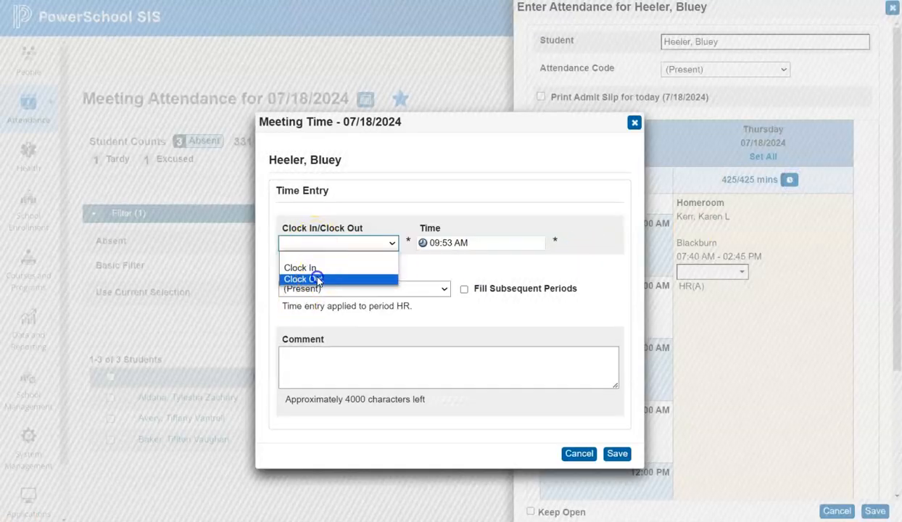
click(316, 279)
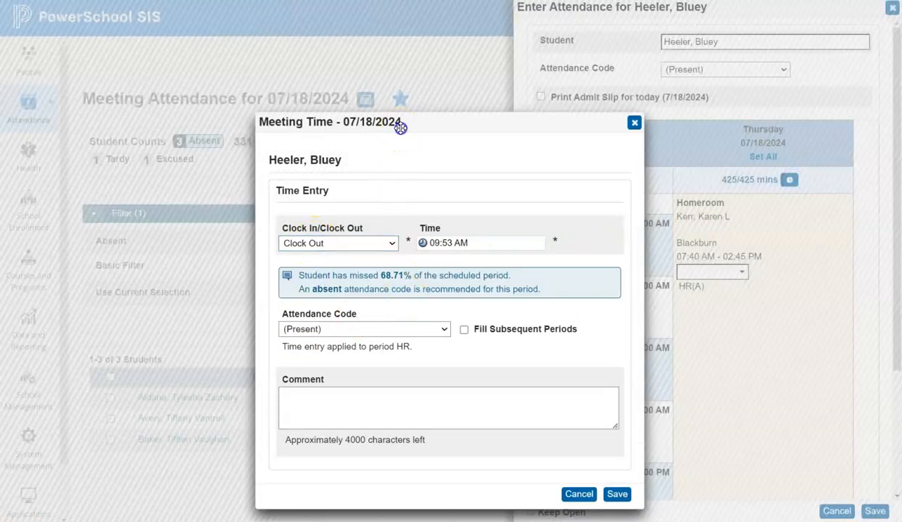
drag(399, 131, 392, 61)
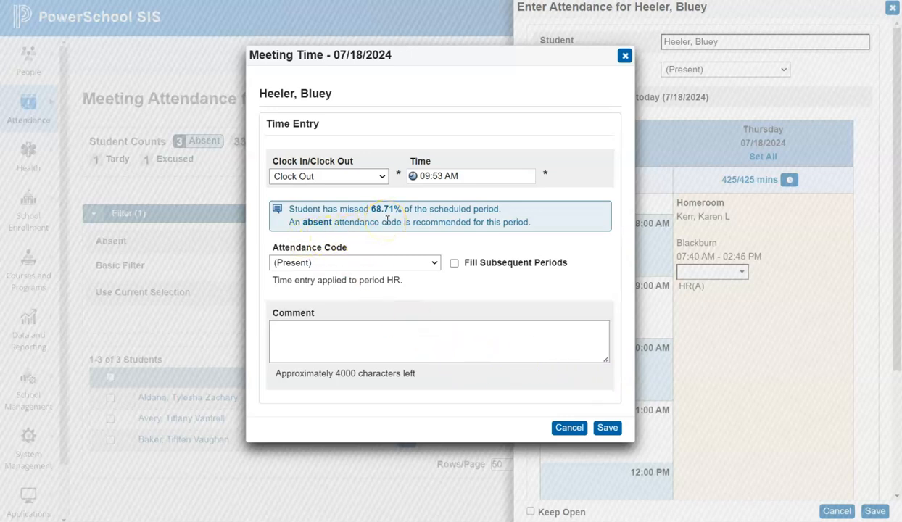
Set the time entry's attendance code to UA (Unexcused Absence)
drag(281, 225, 346, 229)
click(354, 236)
click(364, 261)
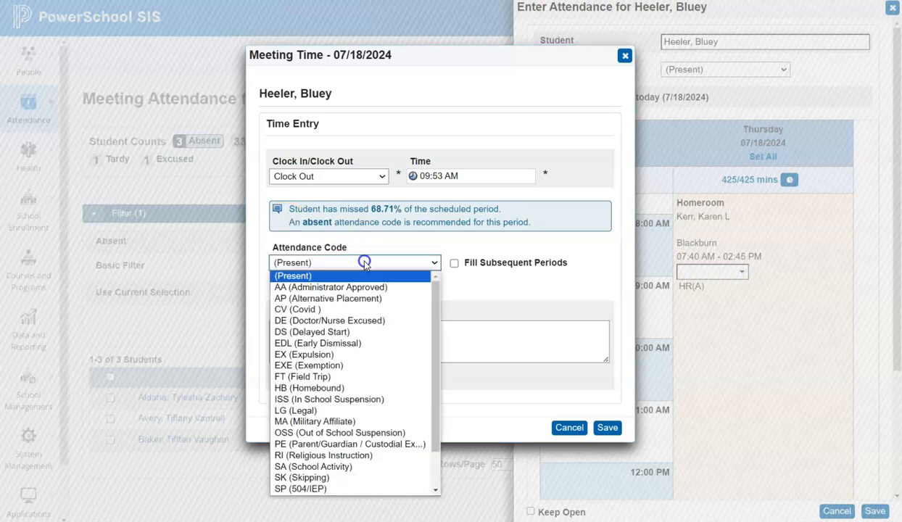
scroll(381, 343, down, 2)
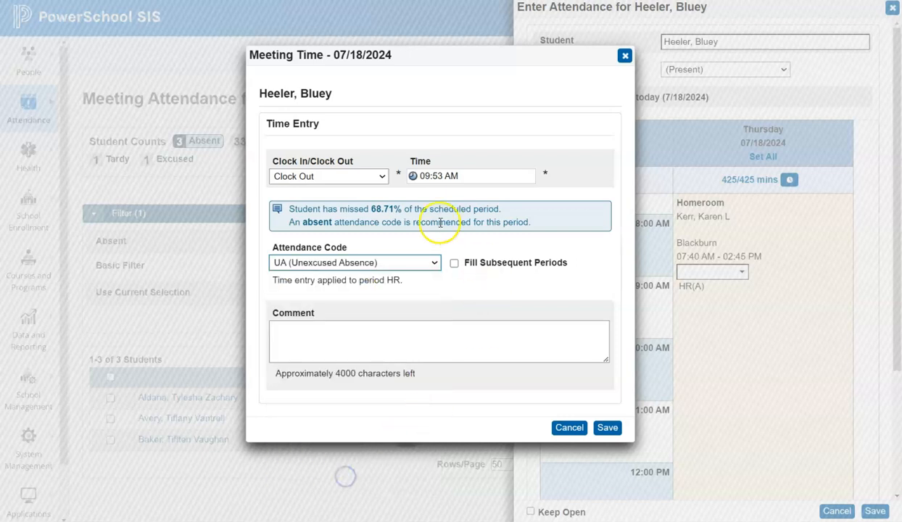
Save the time entry and the student's attendance, and submit the daily attendance code calculation
click(607, 428)
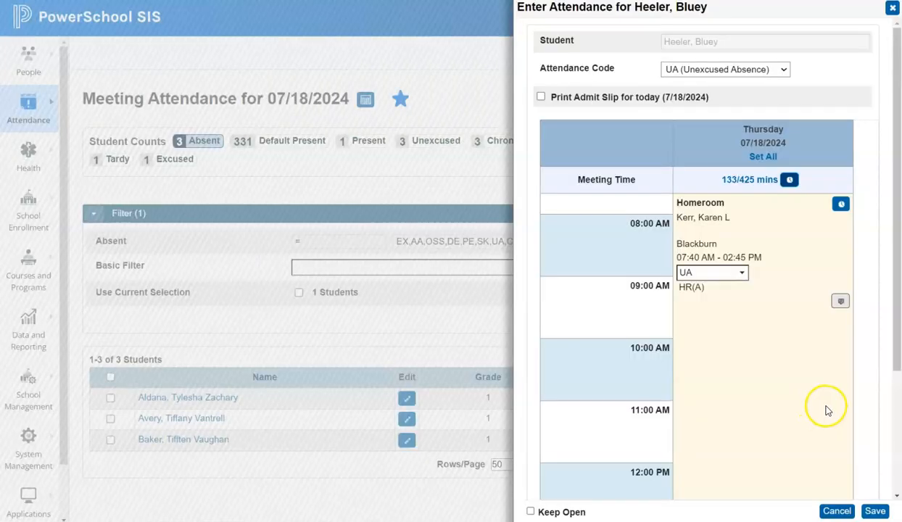
click(877, 512)
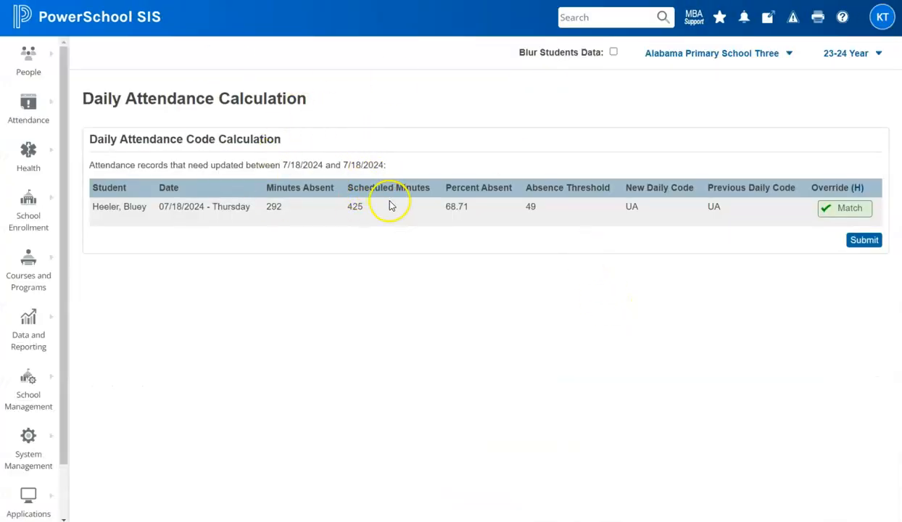
click(862, 242)
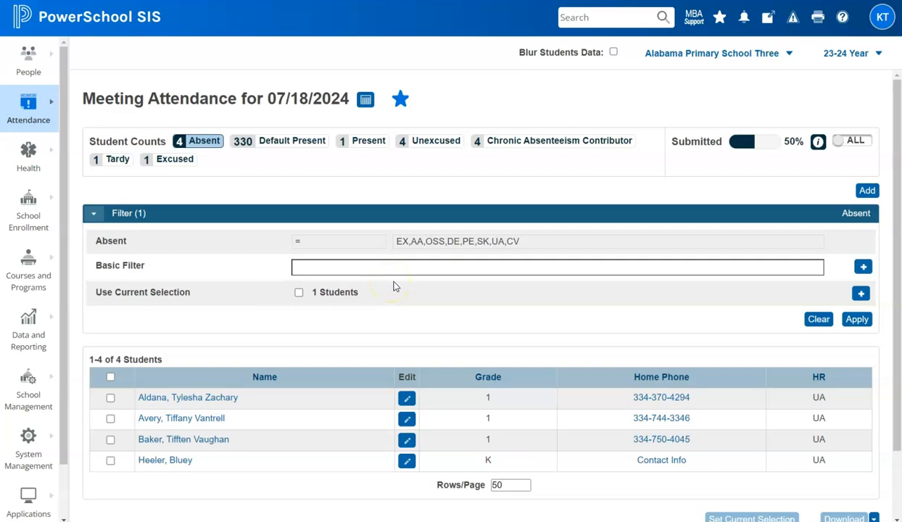
Open the student in the Start Page's current selection and bring up the Modify Attendance page for that student
click(107, 25)
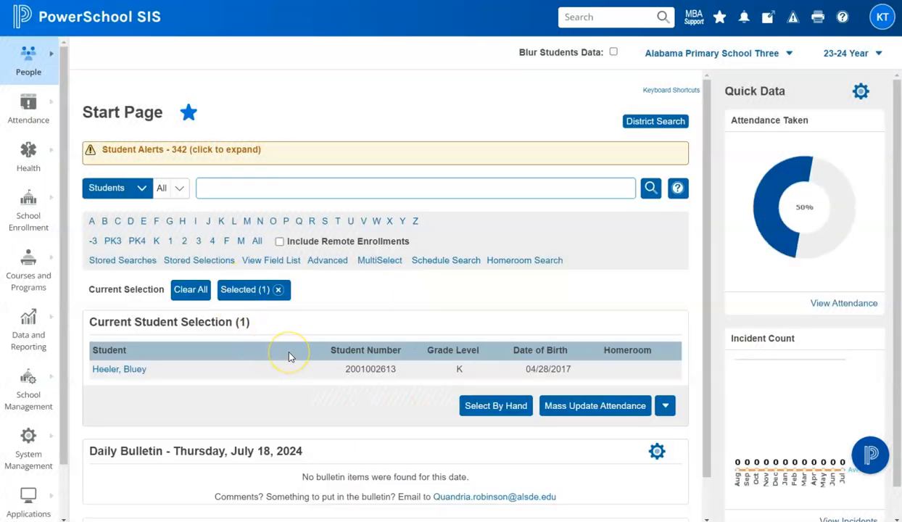
click(121, 372)
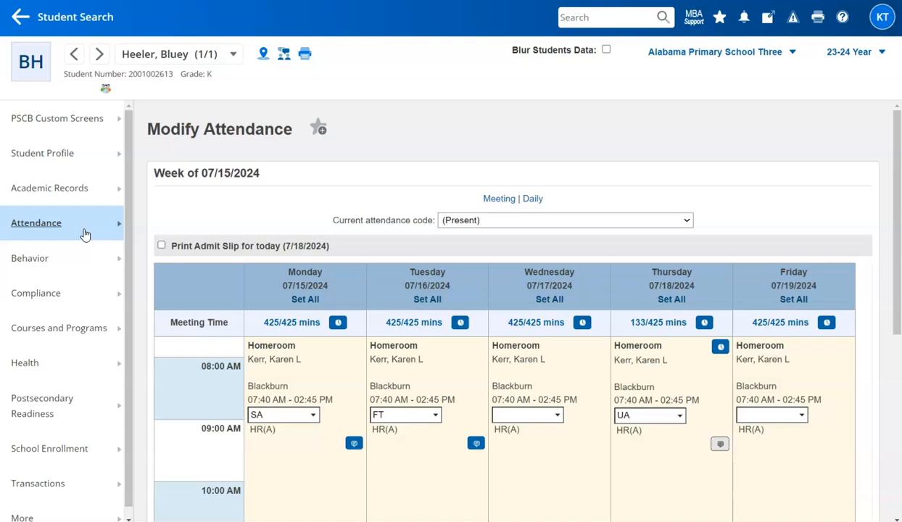
click(73, 226)
click(178, 218)
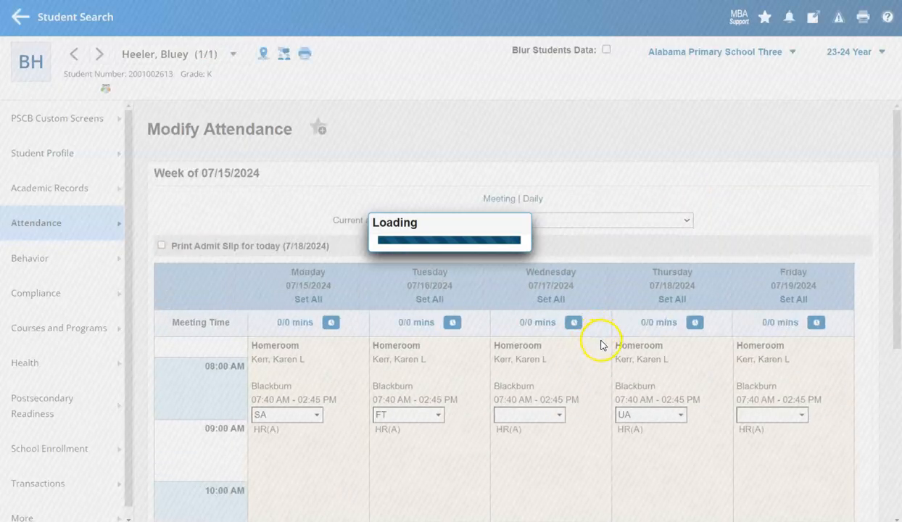
Add a Clock Out time entry at 01:30 PM for the student on Wednesday, 07/17/2024
scroll(596, 342, down, 2)
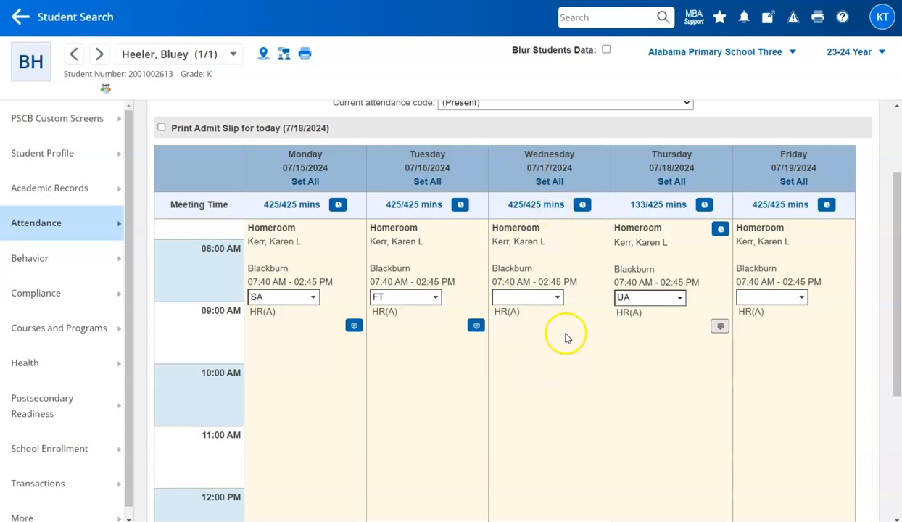
scroll(566, 336, down, 2)
scroll(565, 336, up, 2)
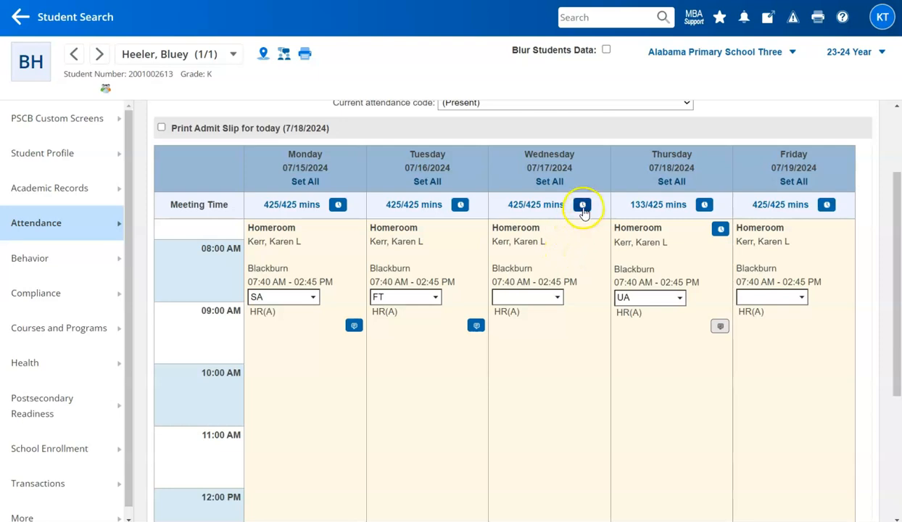
click(583, 206)
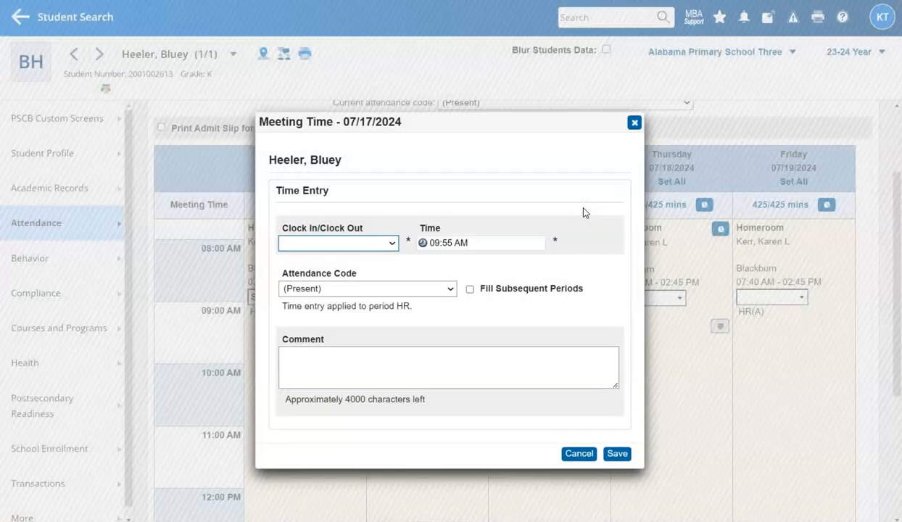
click(370, 245)
click(346, 277)
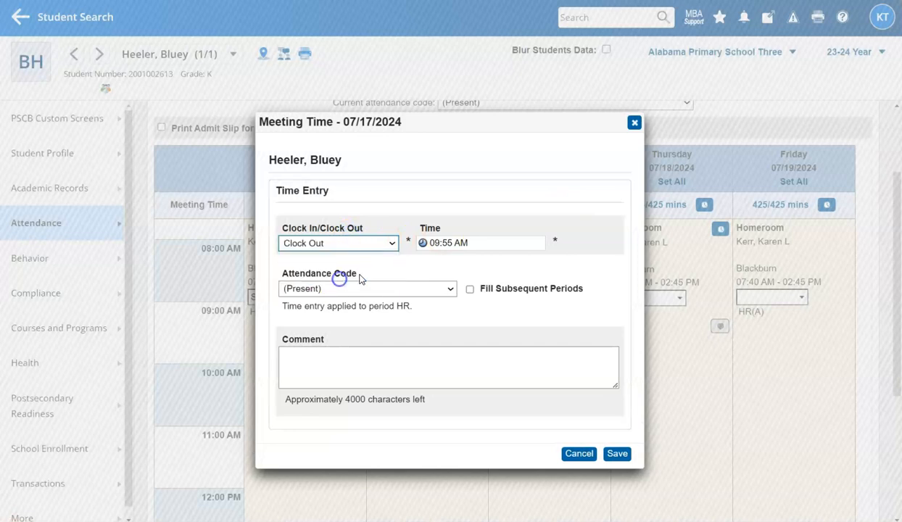
click(433, 244)
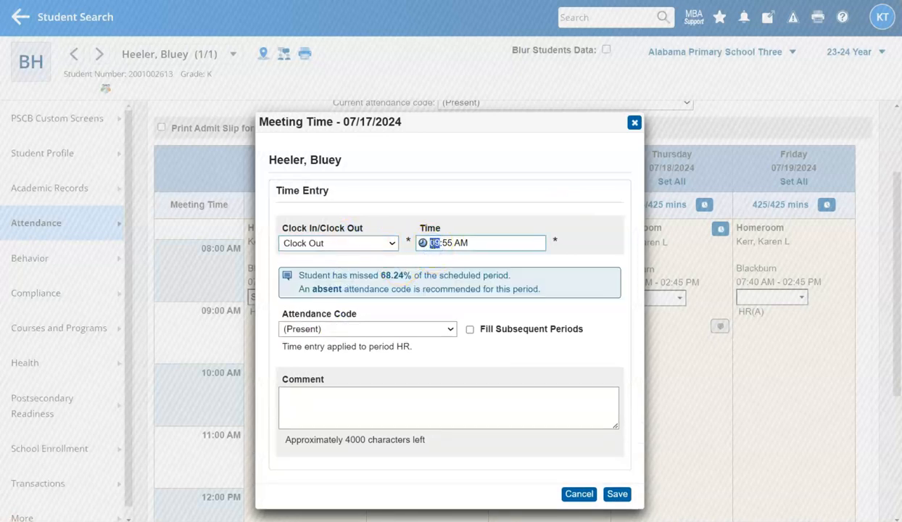
text(11)
key(Tab)
text(30p)
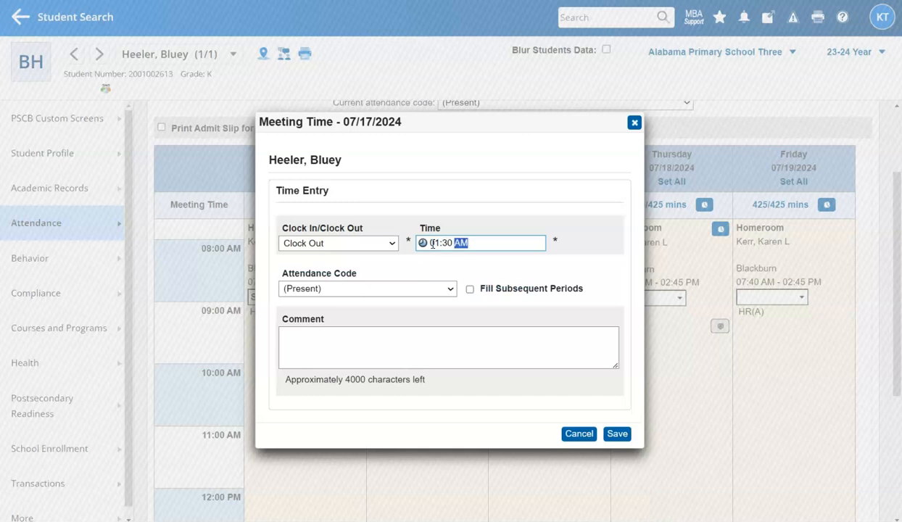
click(465, 255)
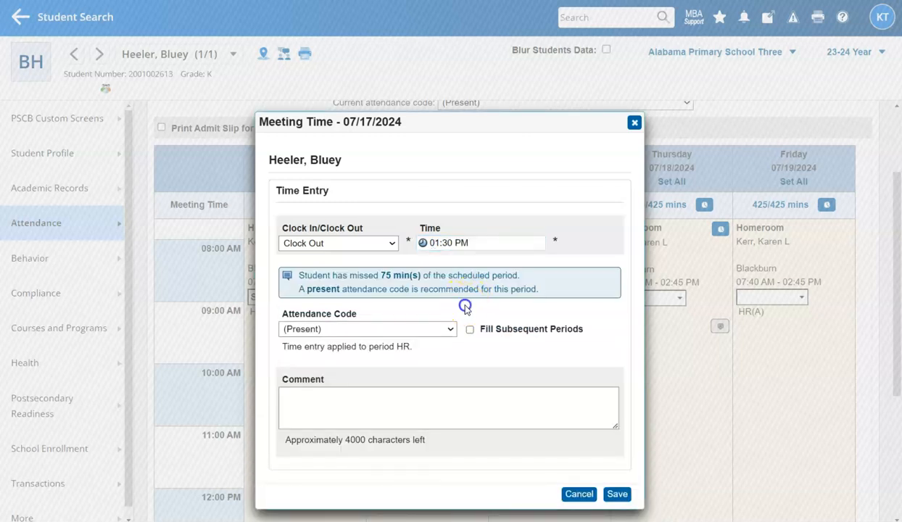
Check the recommended attendance code, set the 07/17/2024 time entry to TU (Tardy Unexcused), and save it
drag(298, 289, 549, 293)
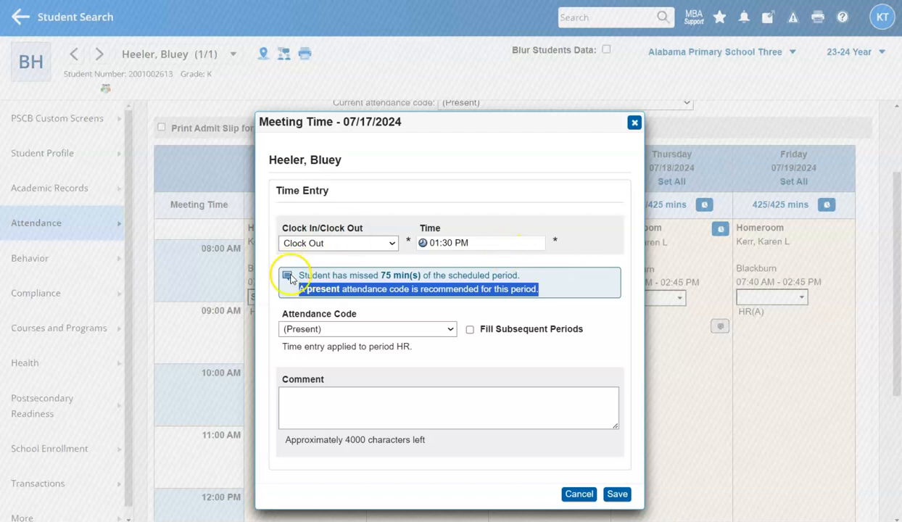
click(317, 289)
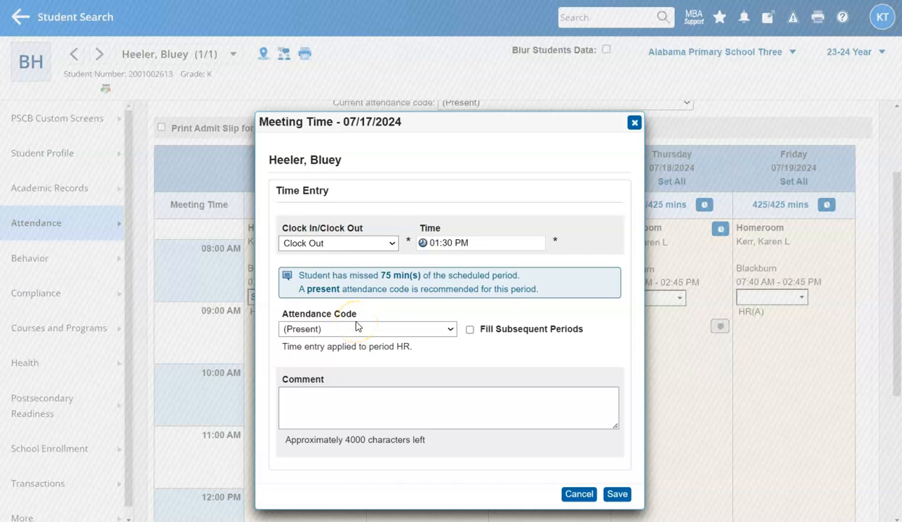
drag(297, 289, 545, 292)
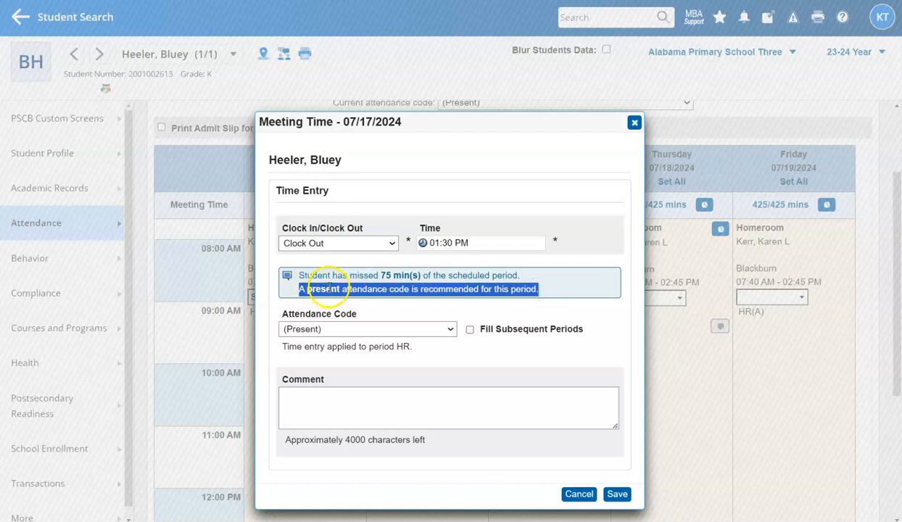
click(340, 288)
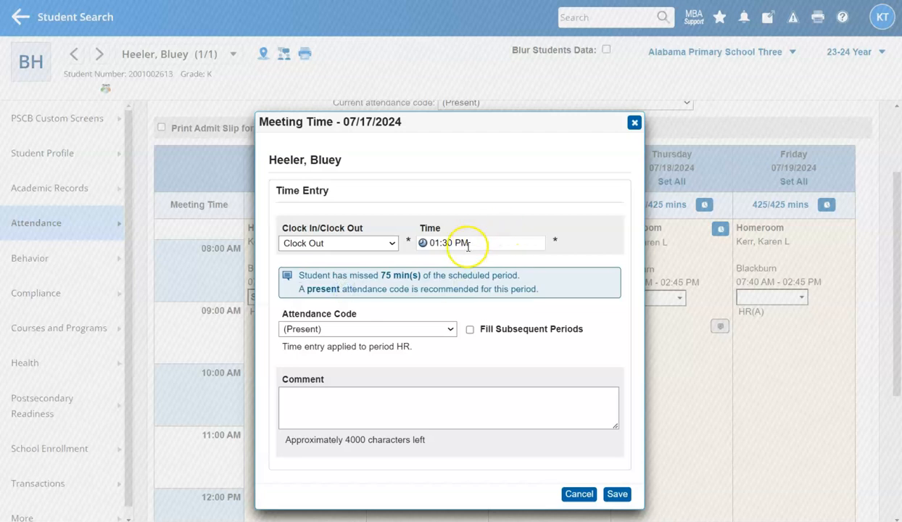
click(429, 332)
scroll(409, 272, down, 2)
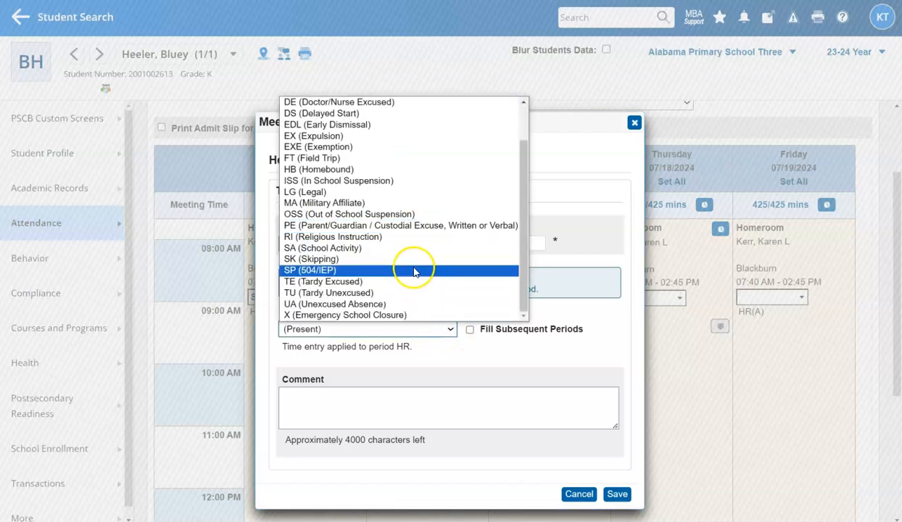
click(382, 292)
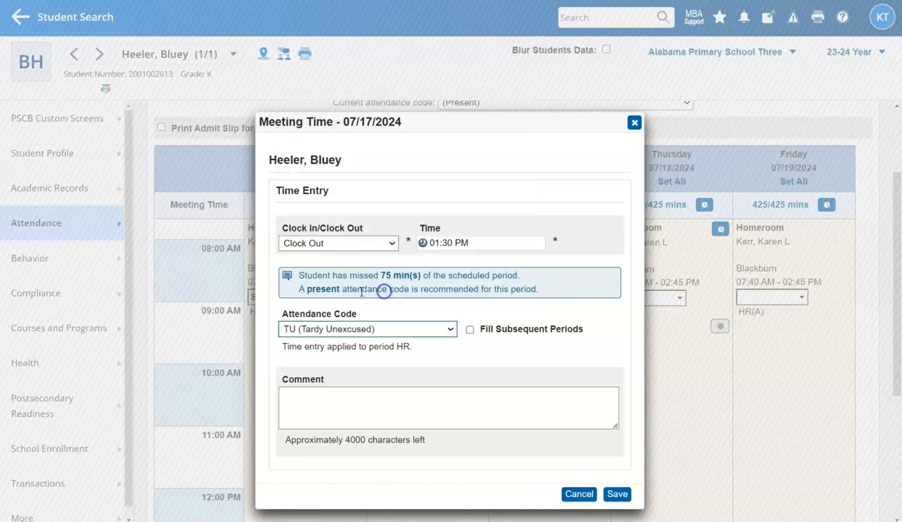
click(616, 493)
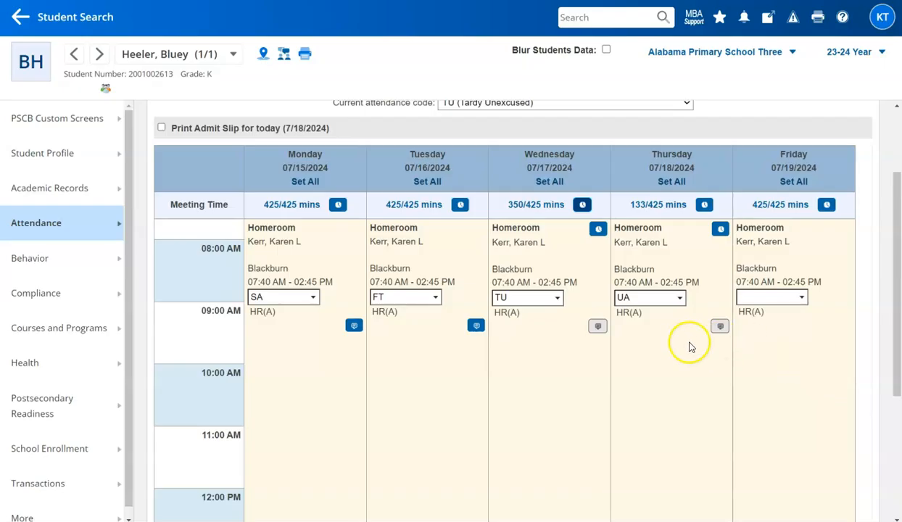
Submit the student's Wednesday 07/17/2024 attendance change and the resulting daily attendance code calculation
scroll(689, 346, down, 3)
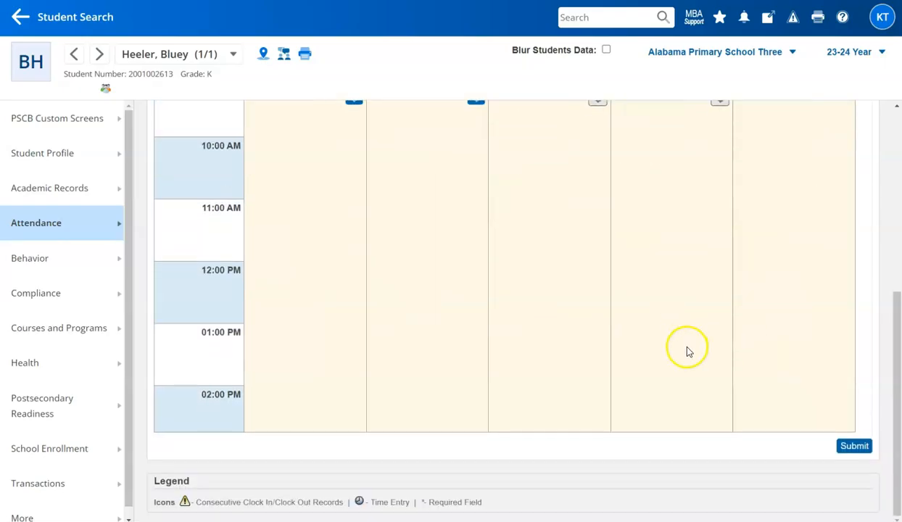
click(853, 446)
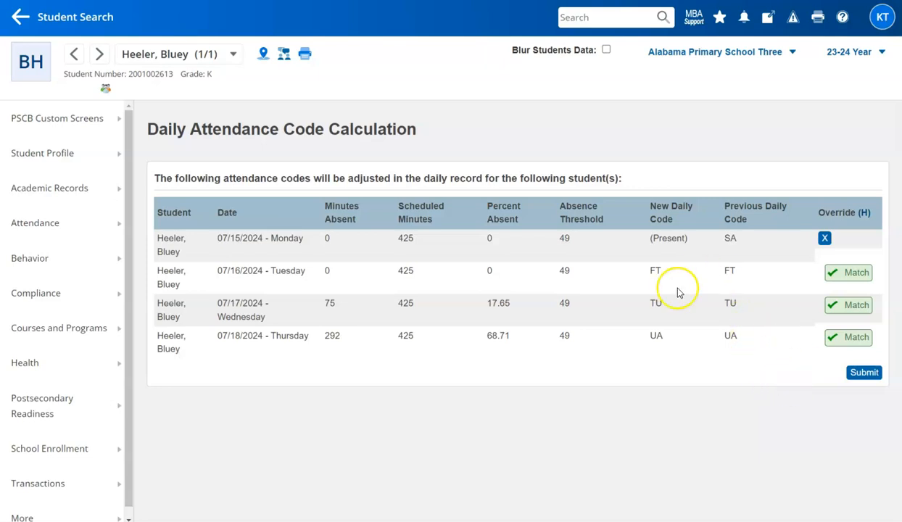
click(861, 374)
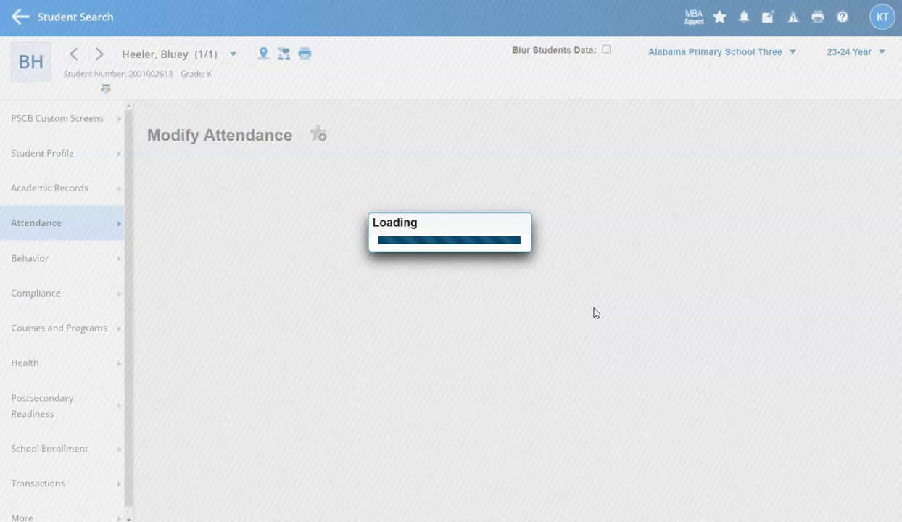
Review the student's homeroom attendance codes for the week of 07/15/2024 and the other attendance pages available
scroll(584, 304, down, 3)
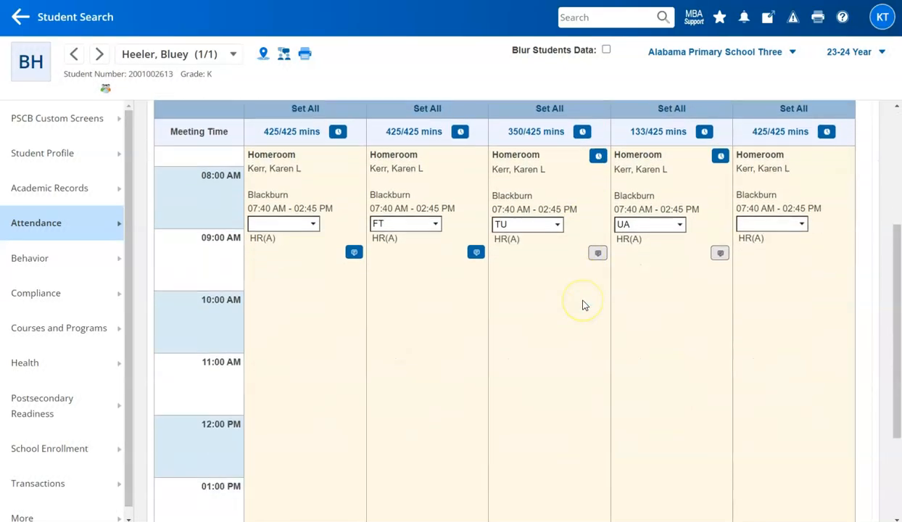
scroll(584, 304, down, 2)
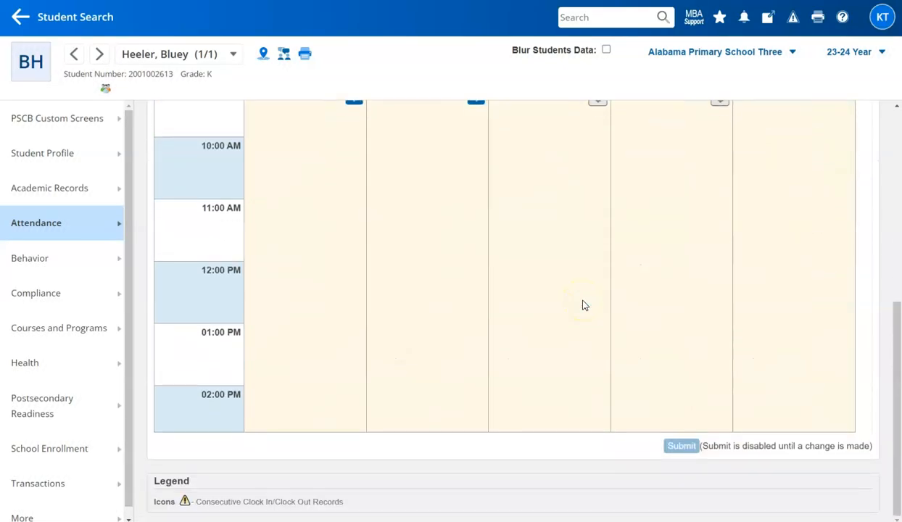
scroll(584, 304, up, 3)
scroll(584, 307, up, 1)
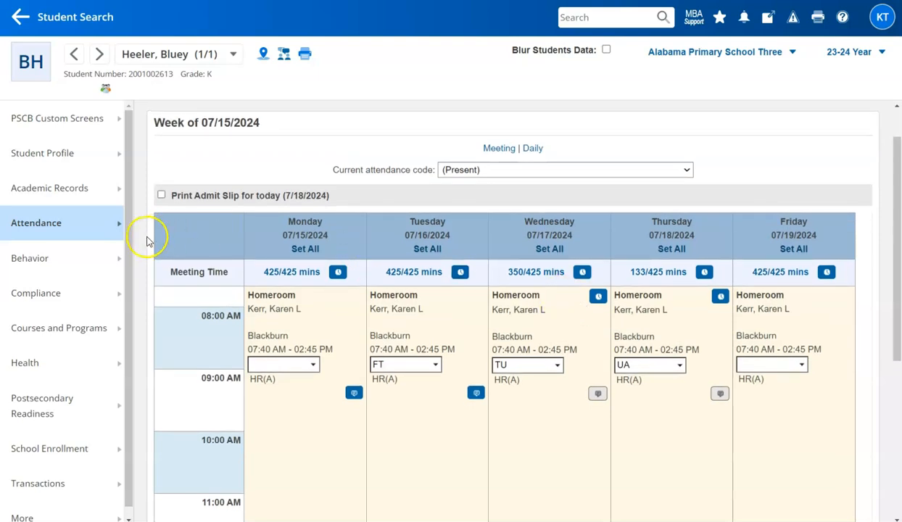
click(106, 234)
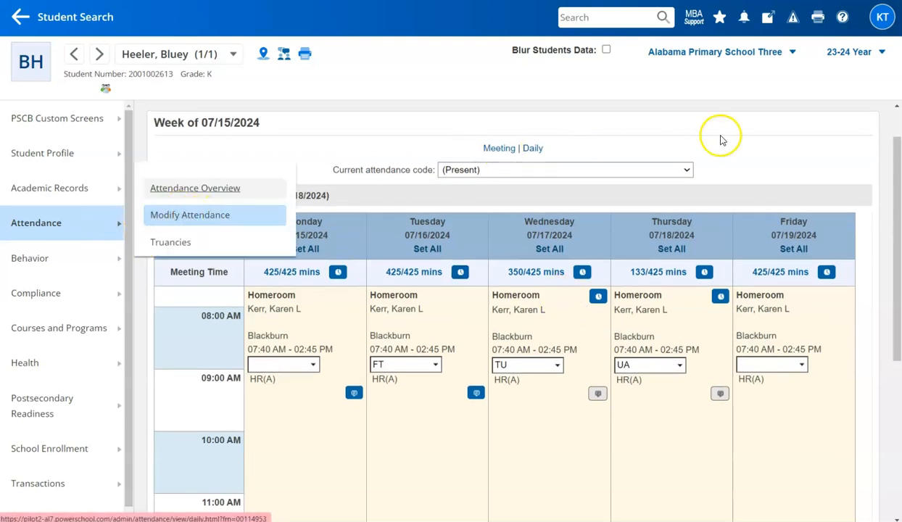
click(746, 147)
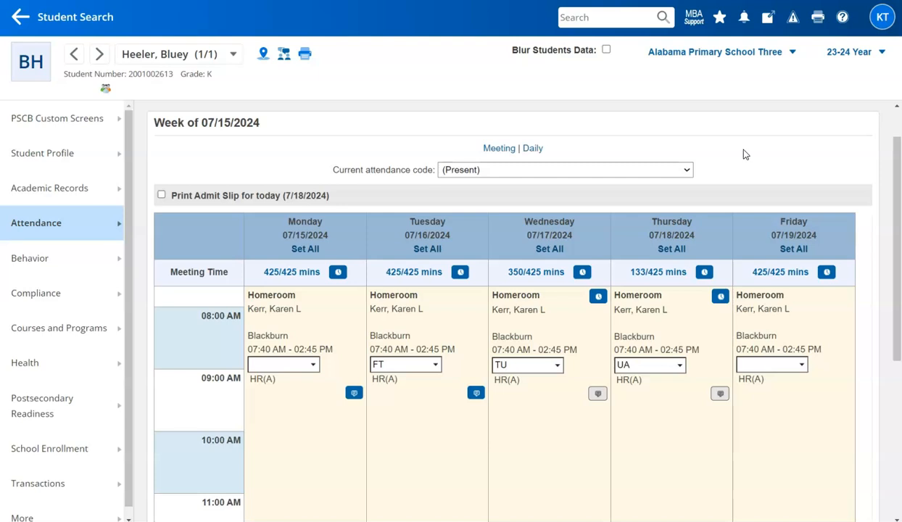
click(746, 164)
scroll(747, 165, down, 1)
click(753, 172)
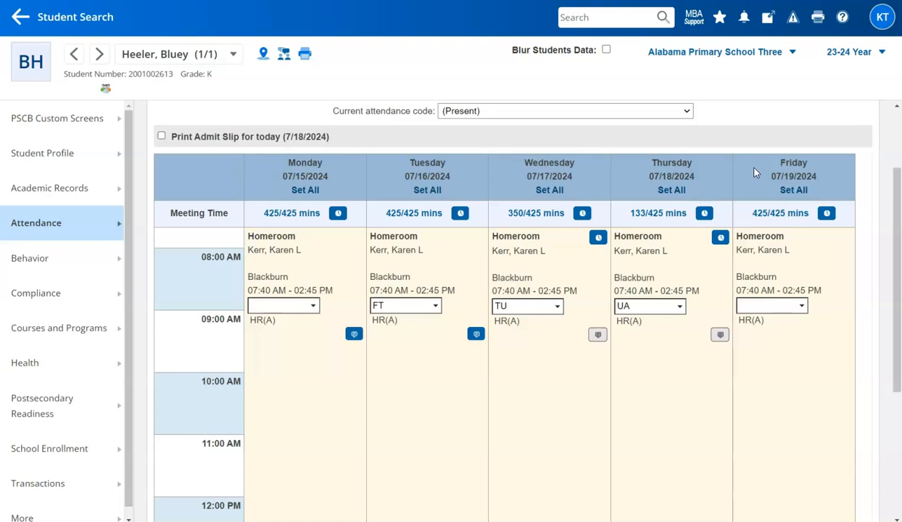
Set the Friday 07/19/2024 homeroom attendance to FT (Field Trip) and save the meeting comment "Field Trip from 8:00a-11:30a"
click(797, 305)
scroll(799, 283, down, 3)
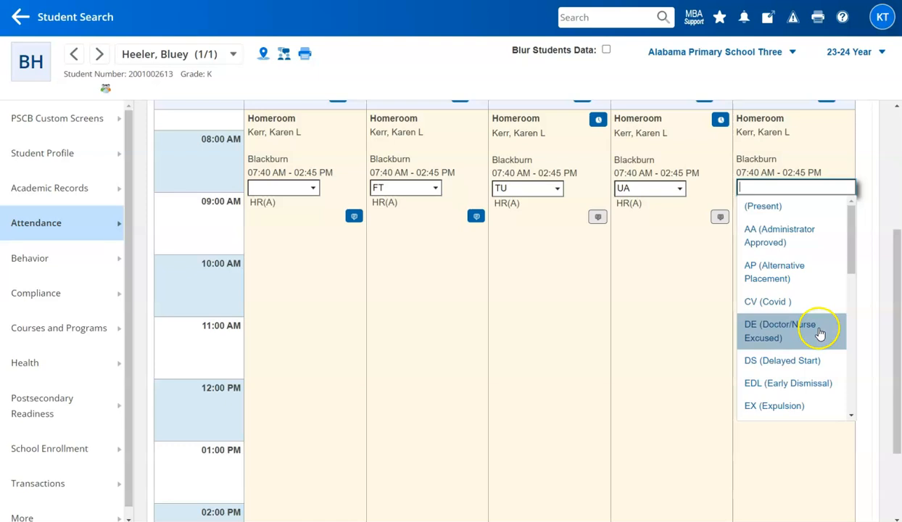
scroll(805, 333, down, 4)
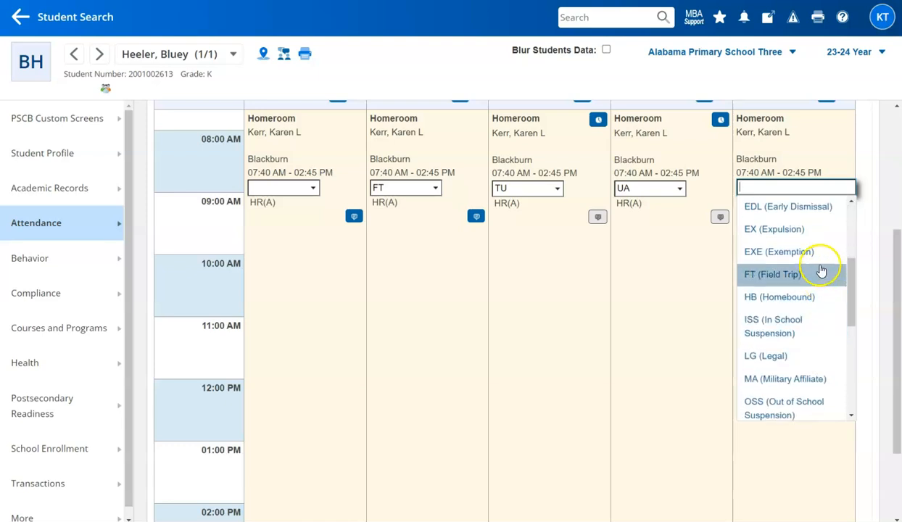
click(772, 276)
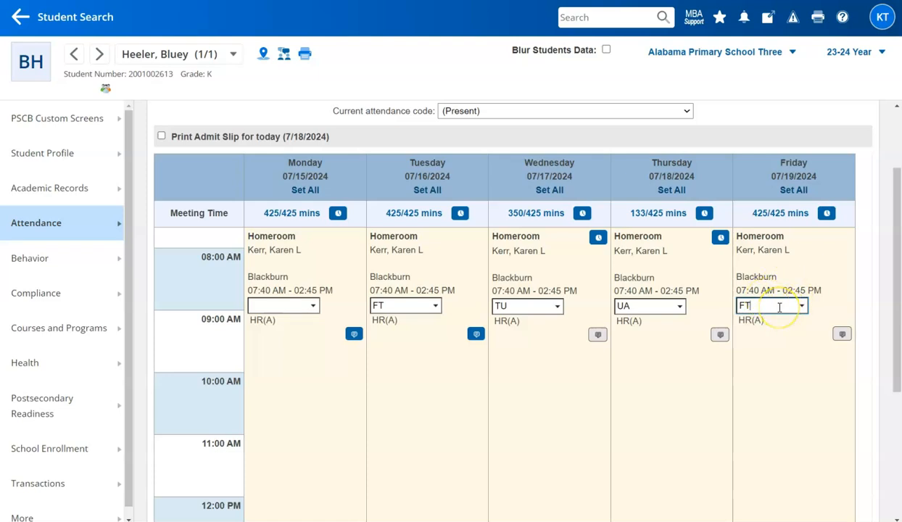
click(839, 334)
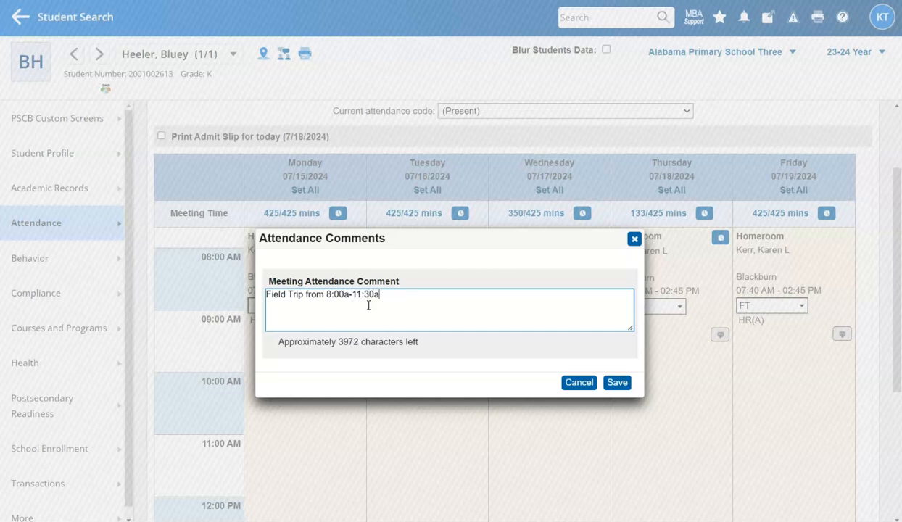
click(618, 383)
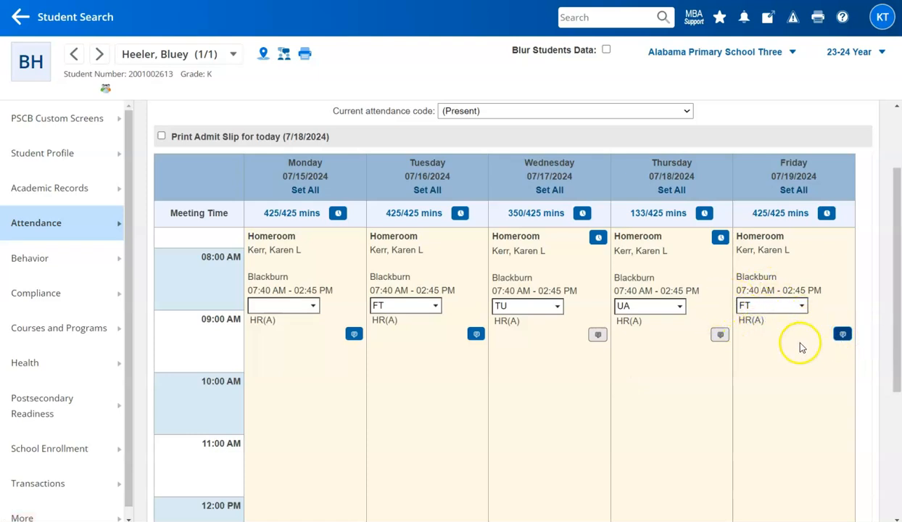
Submit the Friday 07/19/2024 field trip attendance and the daily attendance code calculation that follows
scroll(797, 350, down, 4)
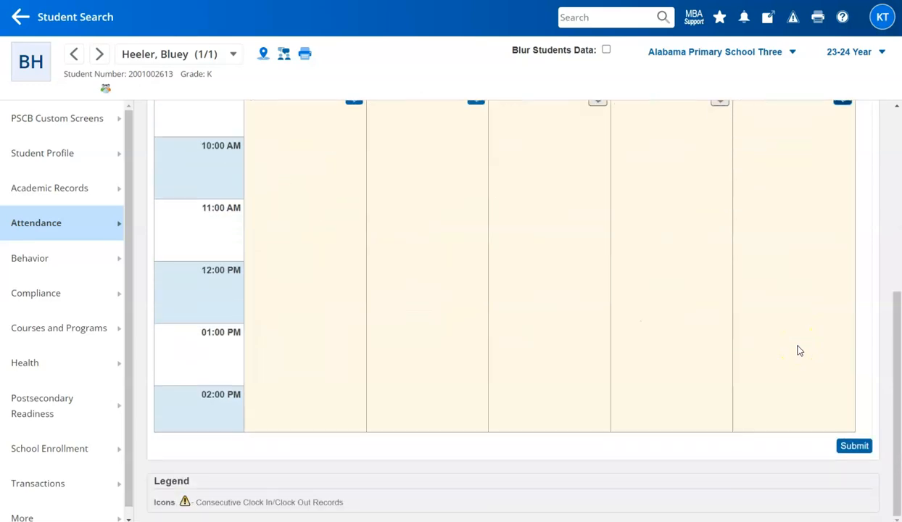
click(853, 446)
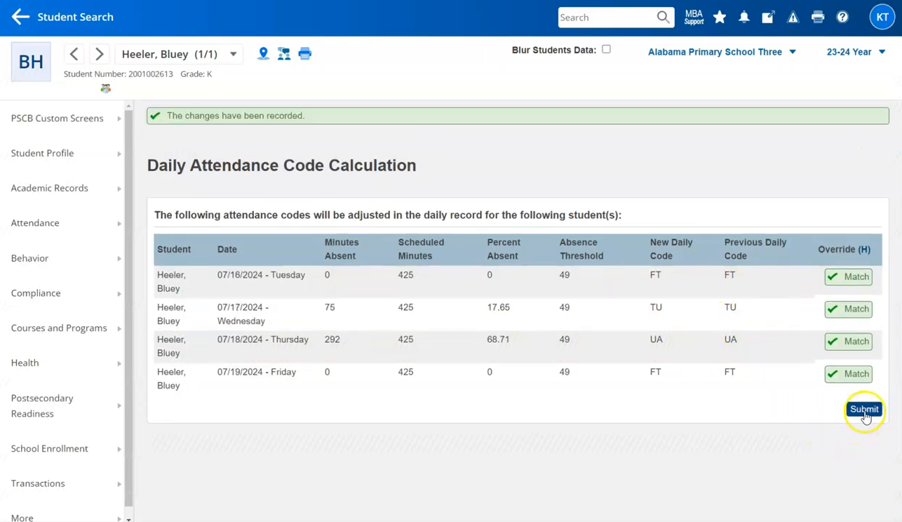
click(863, 410)
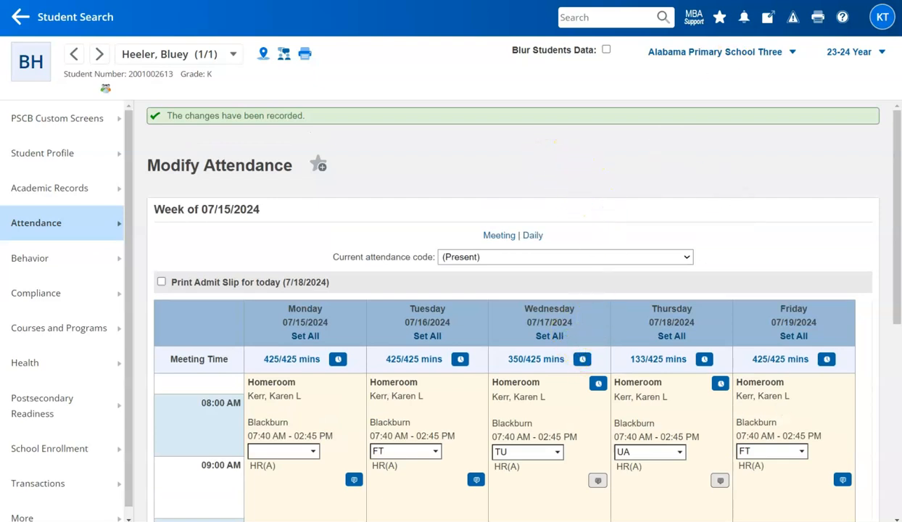
Open the ALSDE Data Code Manual from the PowerSchool - The Alabama Edition site and examine the attendance codes in Section 4: Attendance-Absence Reasons
key(ctrl+t)
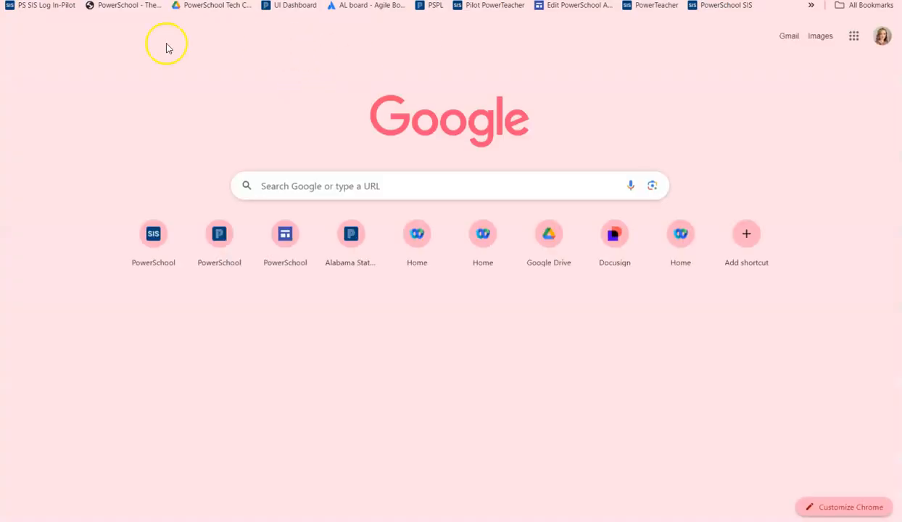
click(105, 6)
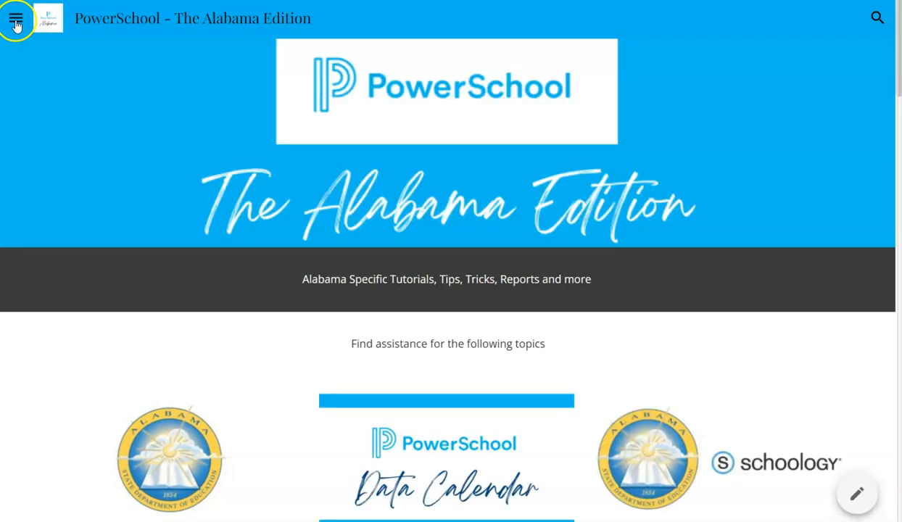
click(16, 24)
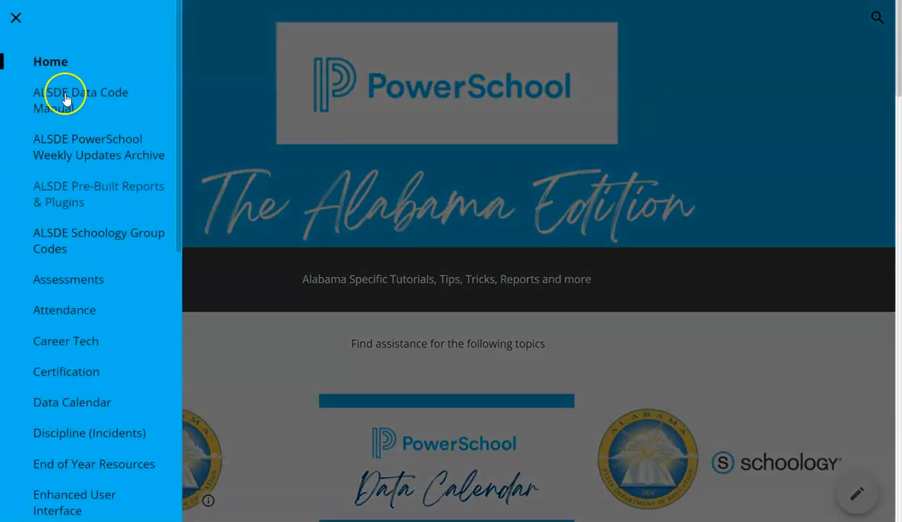
click(66, 99)
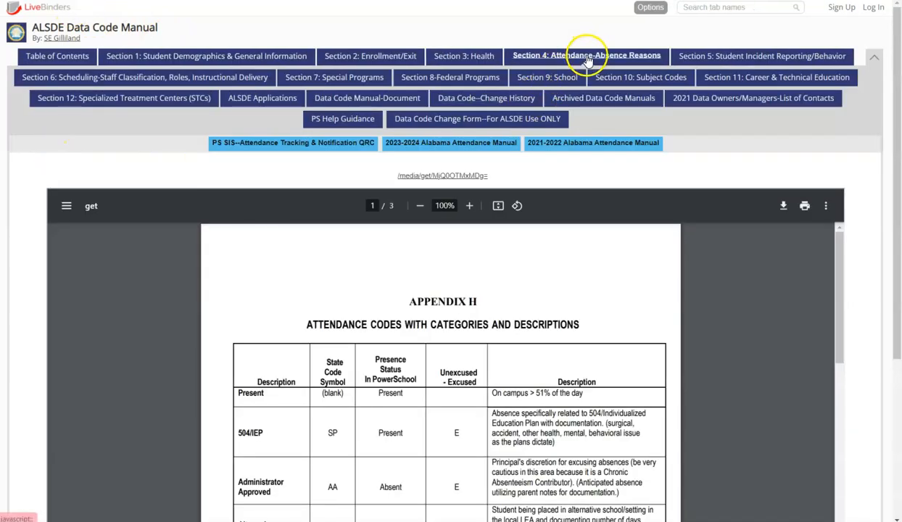
scroll(479, 348, down, 3)
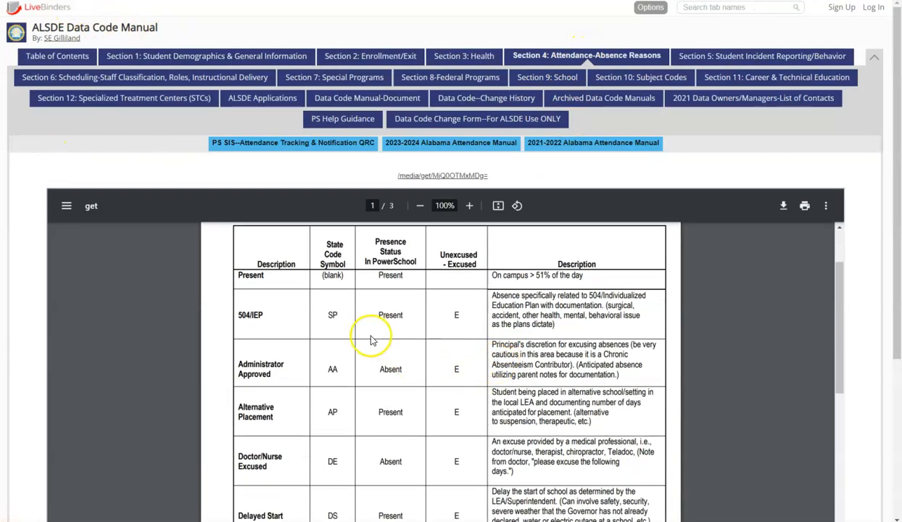